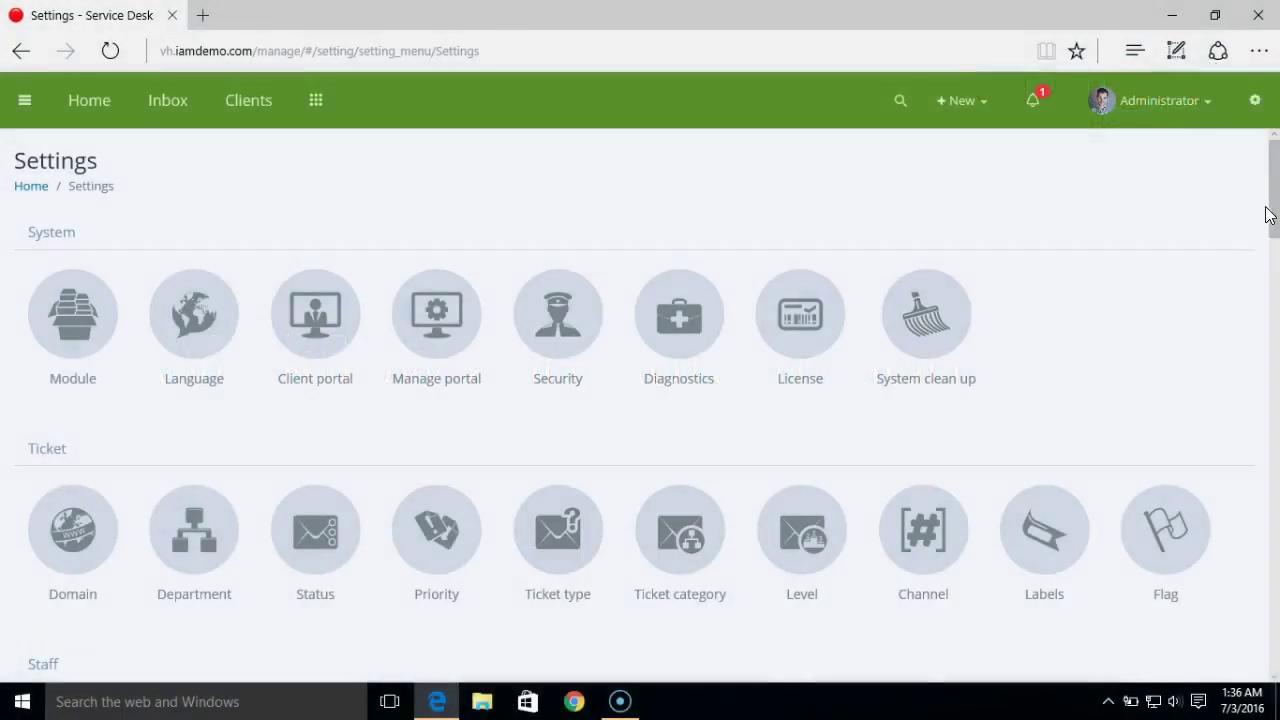
Step: Scroll to Automation and open the Workflow settings, which list only the enabled Default workflow
{"action": "left_click_drag", "start_coordinate": [1277, 208], "coordinate": [1276, 400]}
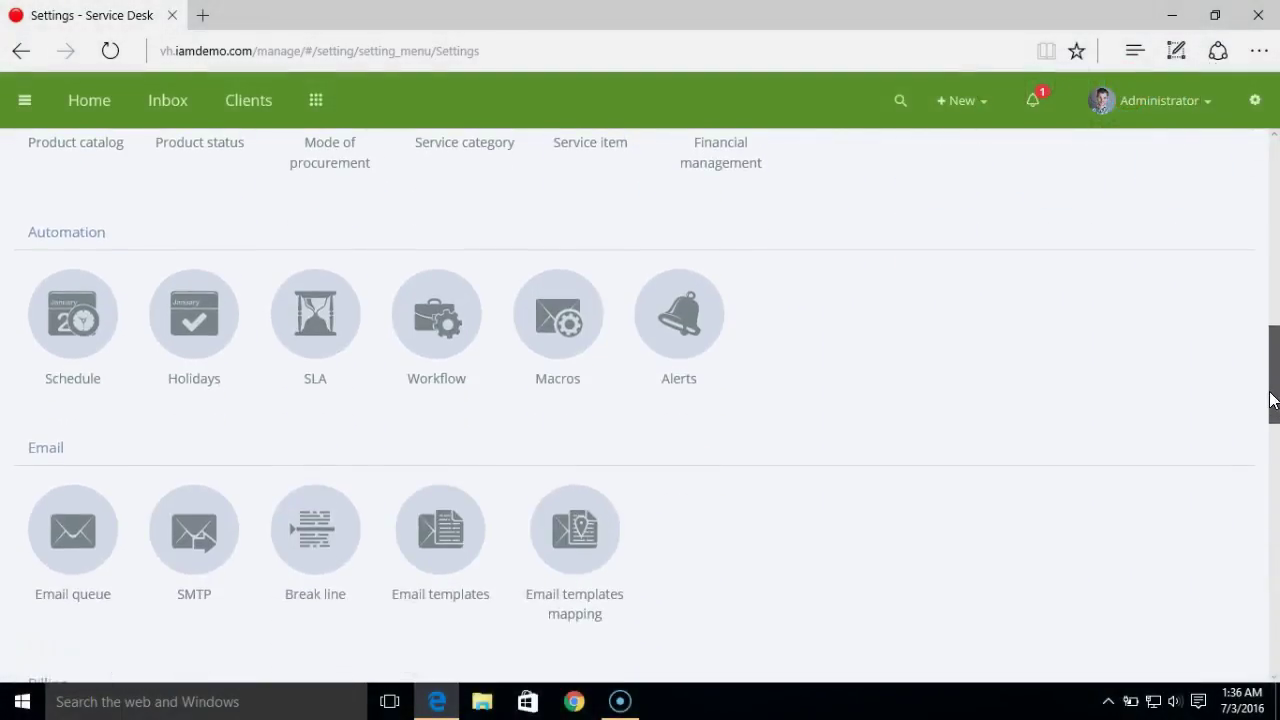
{"action": "left_click", "coordinate": [433, 329]}
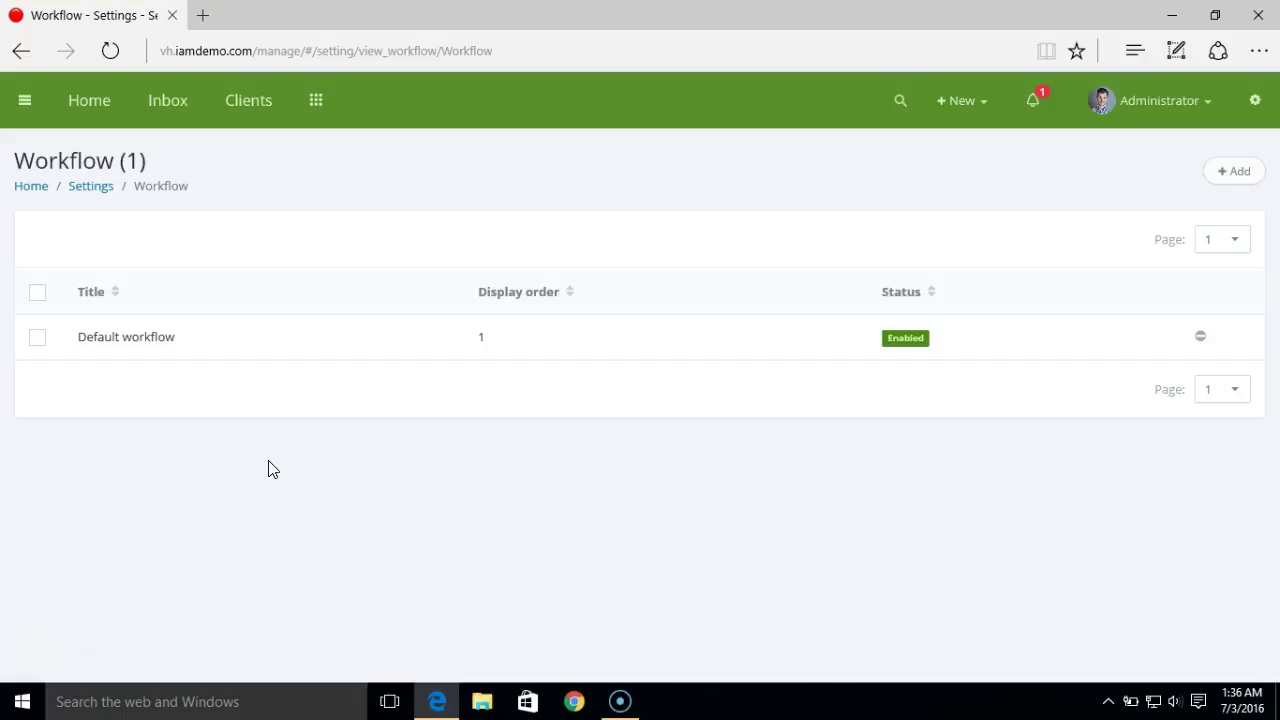
Step: Review the Default workflow form: New ticket and Client reply events, display order 1
{"action": "left_click", "coordinate": [165, 345]}
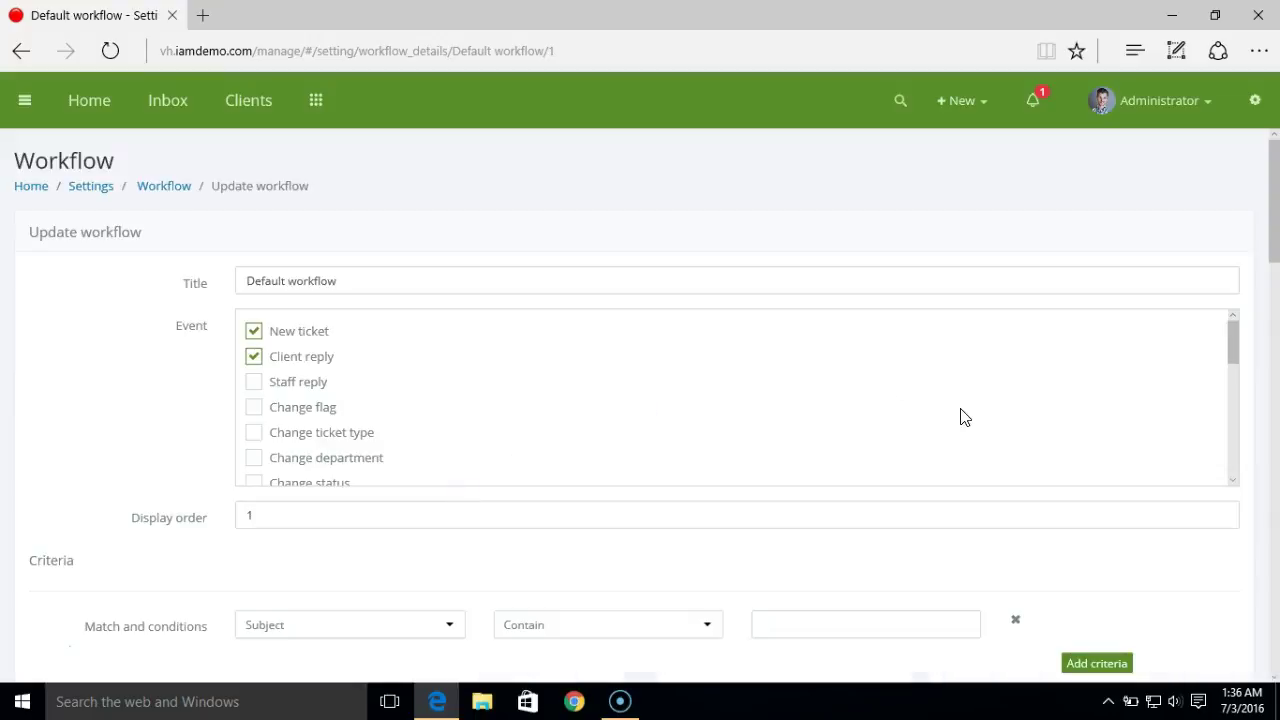
{"action": "left_click_drag", "start_coordinate": [1274, 243], "coordinate": [1276, 290]}
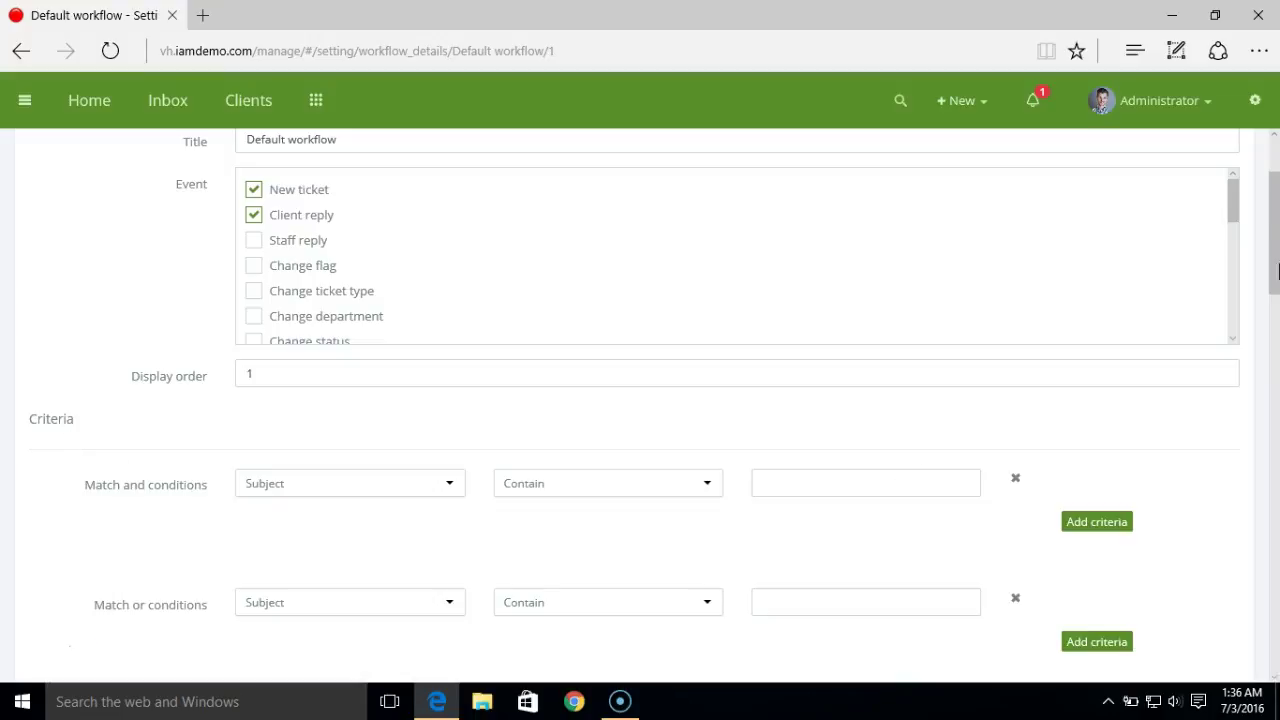
{"action": "scroll", "coordinate": [1277, 270], "scroll_direction": "down", "scroll_amount": 3}
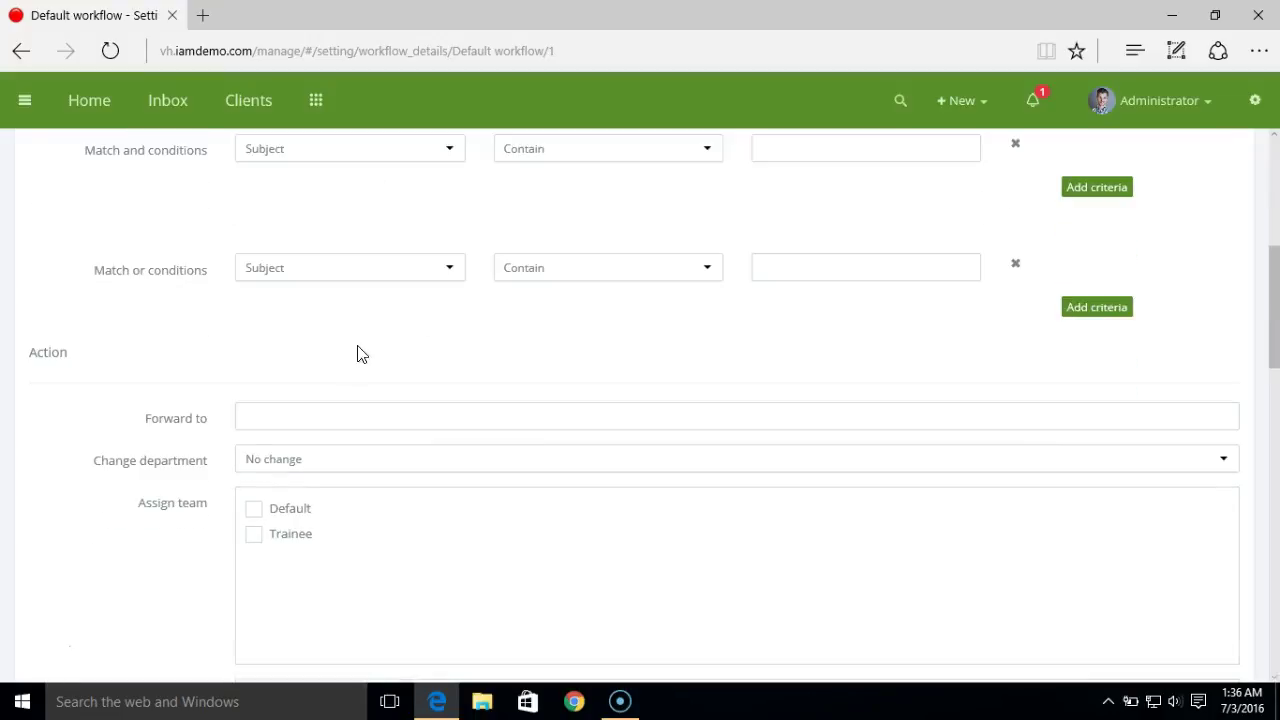
{"action": "left_click_drag", "start_coordinate": [1275, 310], "coordinate": [1275, 208]}
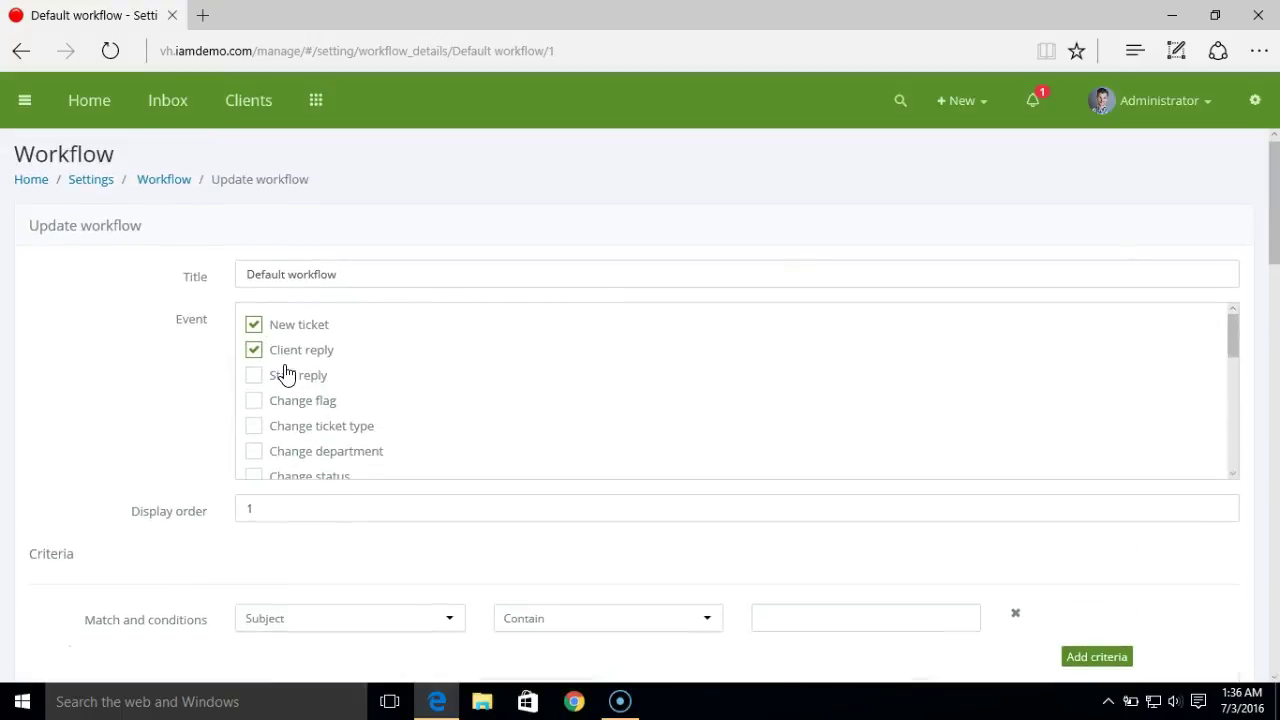
{"action": "left_click_drag", "start_coordinate": [1274, 211], "coordinate": [1277, 290]}
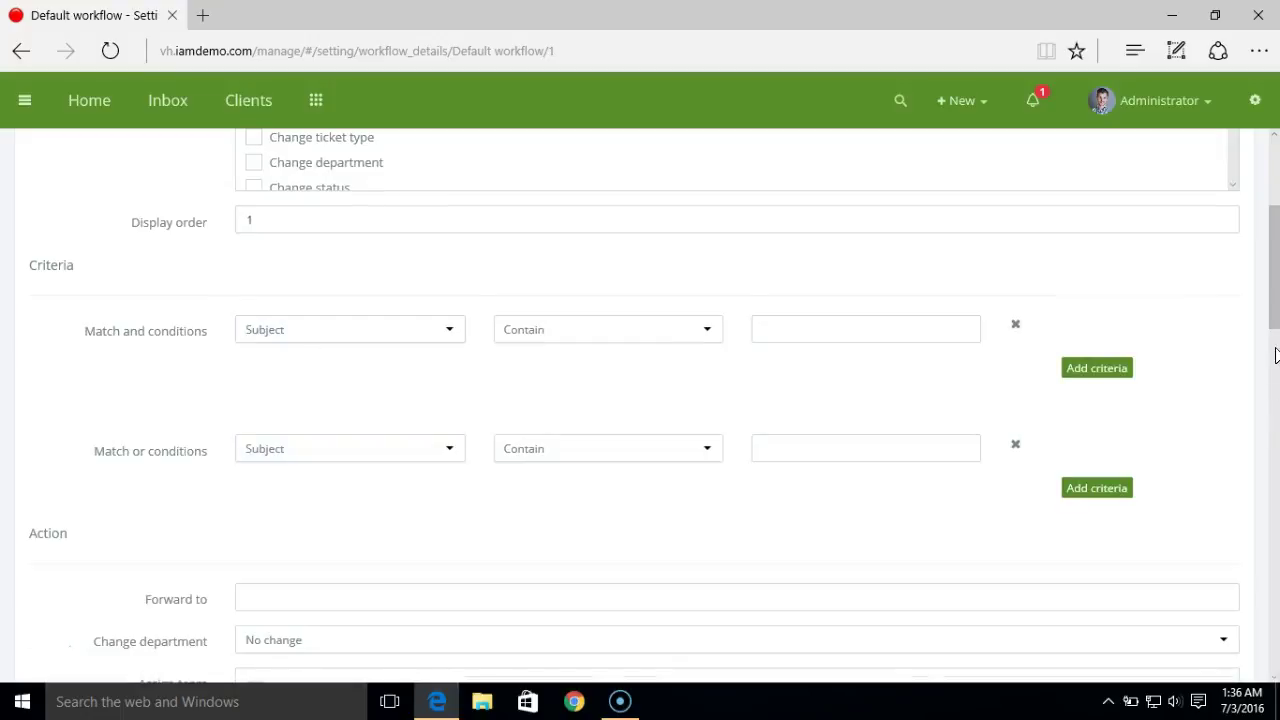
{"action": "scroll", "coordinate": [1276, 322], "scroll_direction": "down", "scroll_amount": 3}
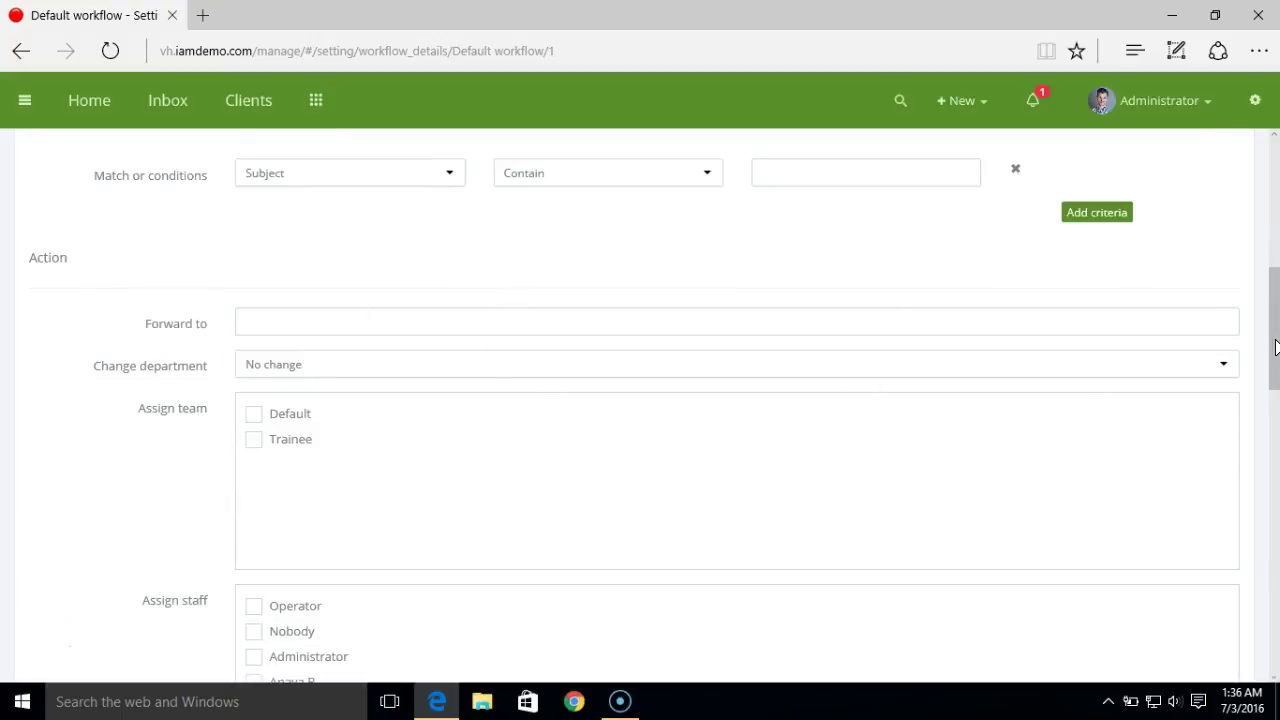
{"action": "left_click_drag", "start_coordinate": [1276, 346], "coordinate": [1272, 218]}
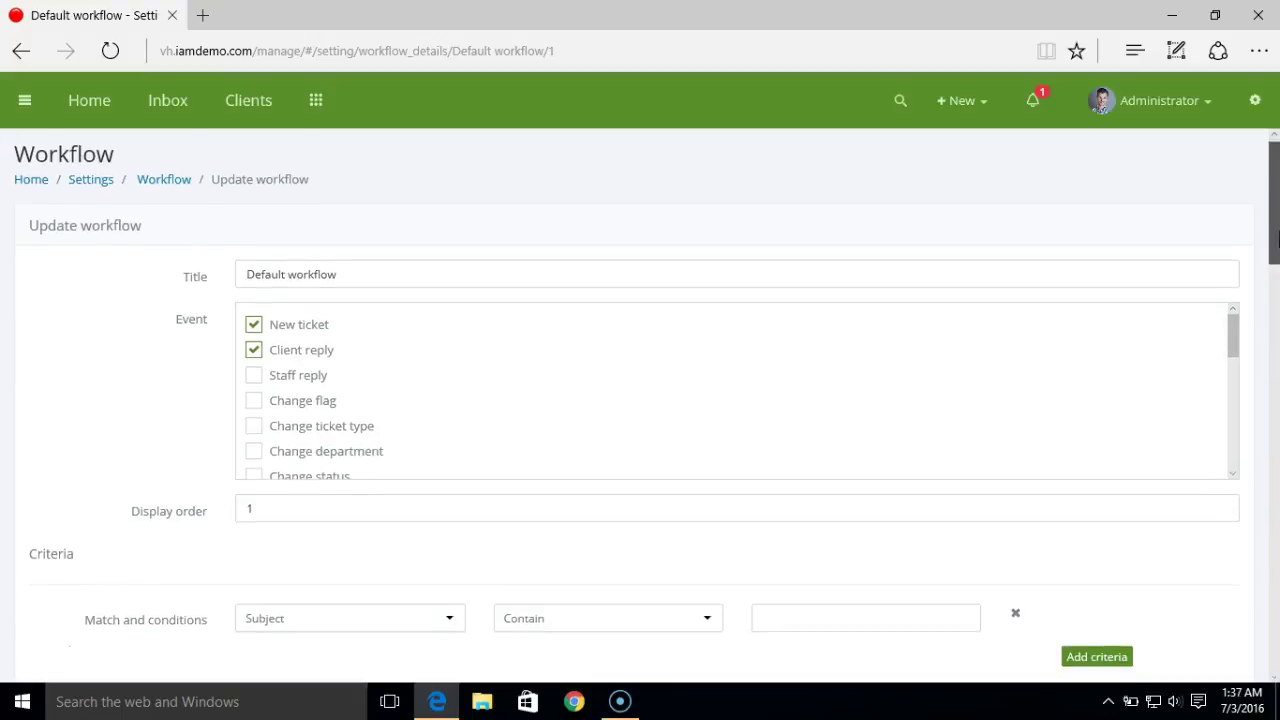
{"action": "left_click_drag", "start_coordinate": [1277, 234], "coordinate": [1275, 313]}
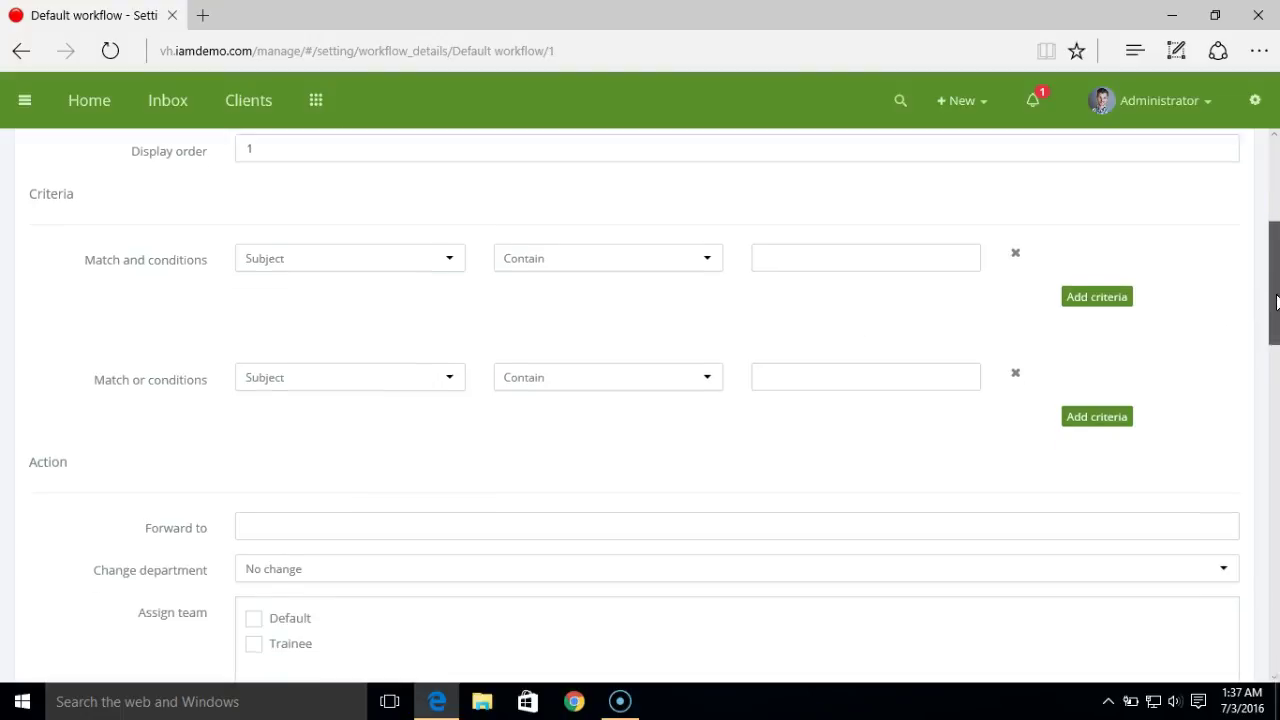
{"action": "left_click_drag", "start_coordinate": [1276, 292], "coordinate": [1277, 402]}
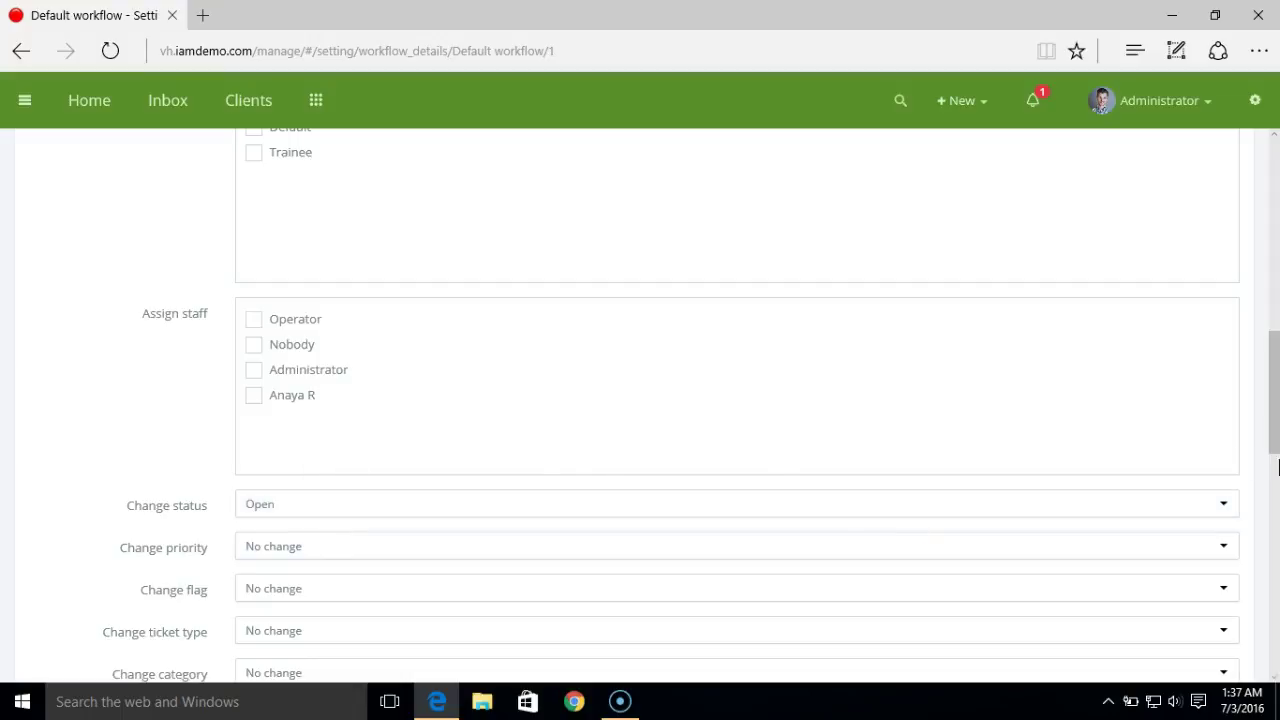
{"action": "left_click_drag", "start_coordinate": [1276, 383], "coordinate": [1274, 534]}
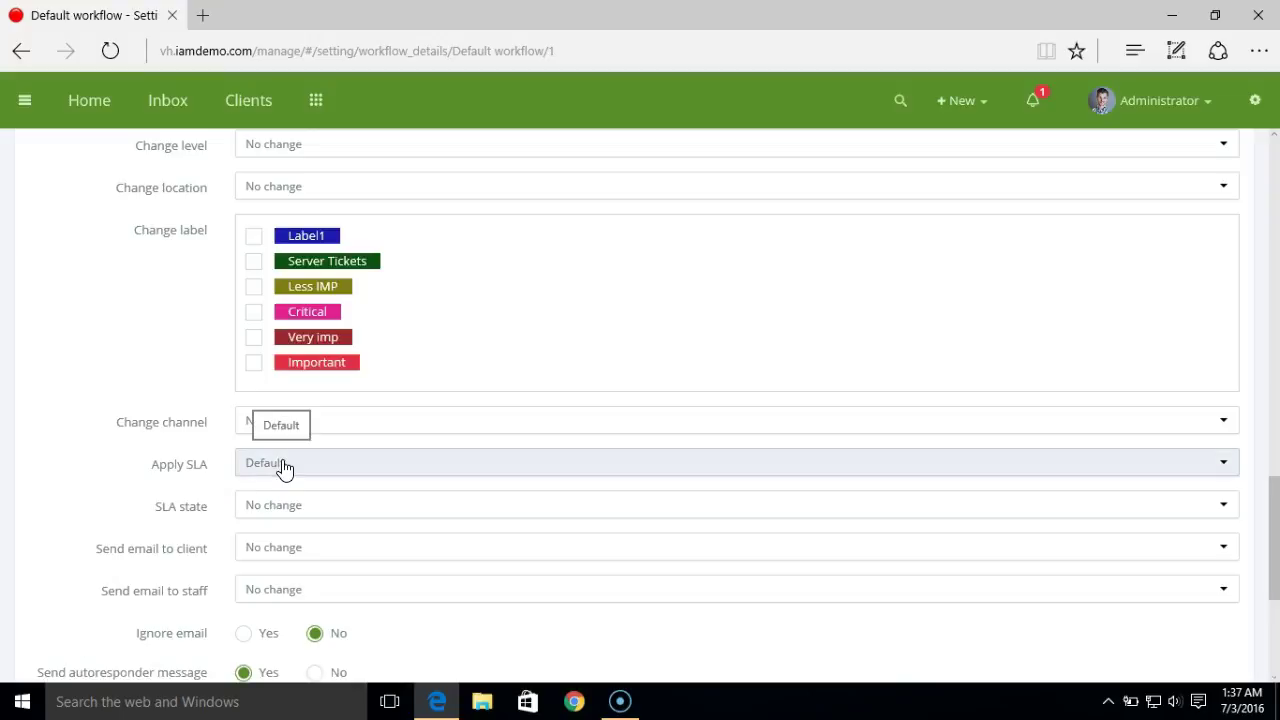
{"action": "left_click_drag", "start_coordinate": [1274, 508], "coordinate": [1274, 563]}
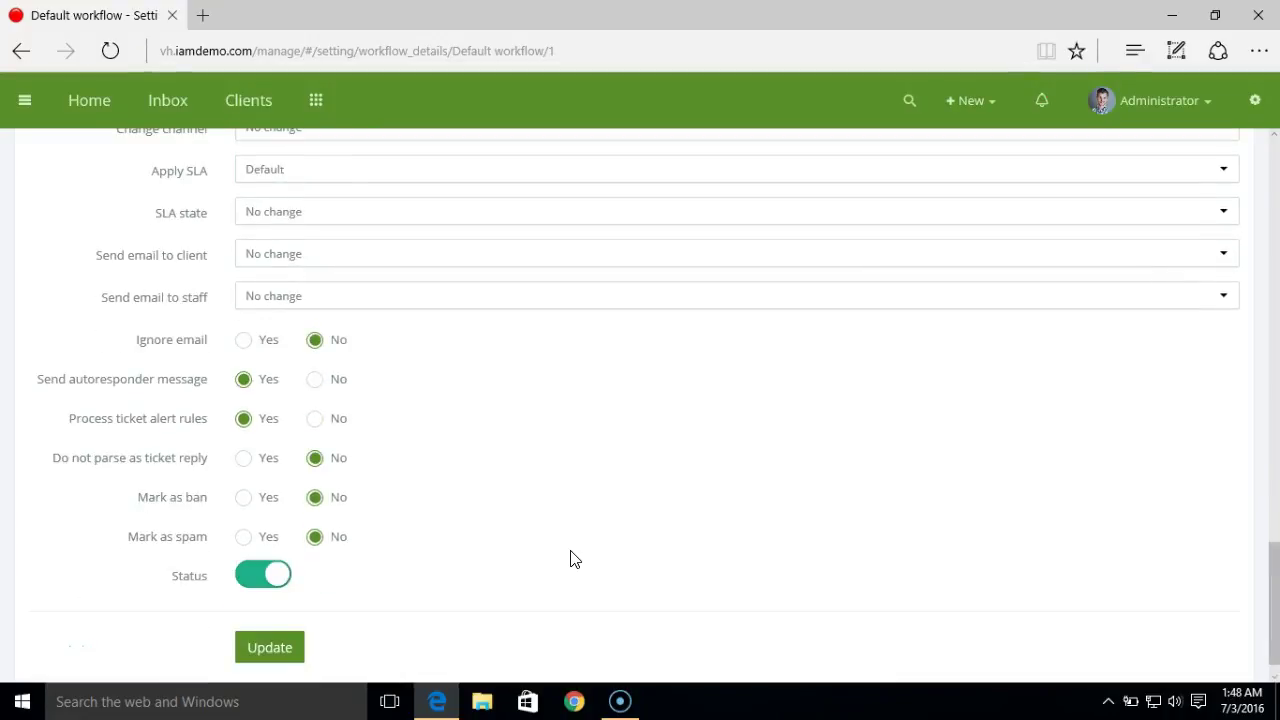
Step: Start a new ticket addressed to the suggested client
{"action": "left_click", "coordinate": [966, 124]}
{"action": "left_click", "coordinate": [928, 157]}
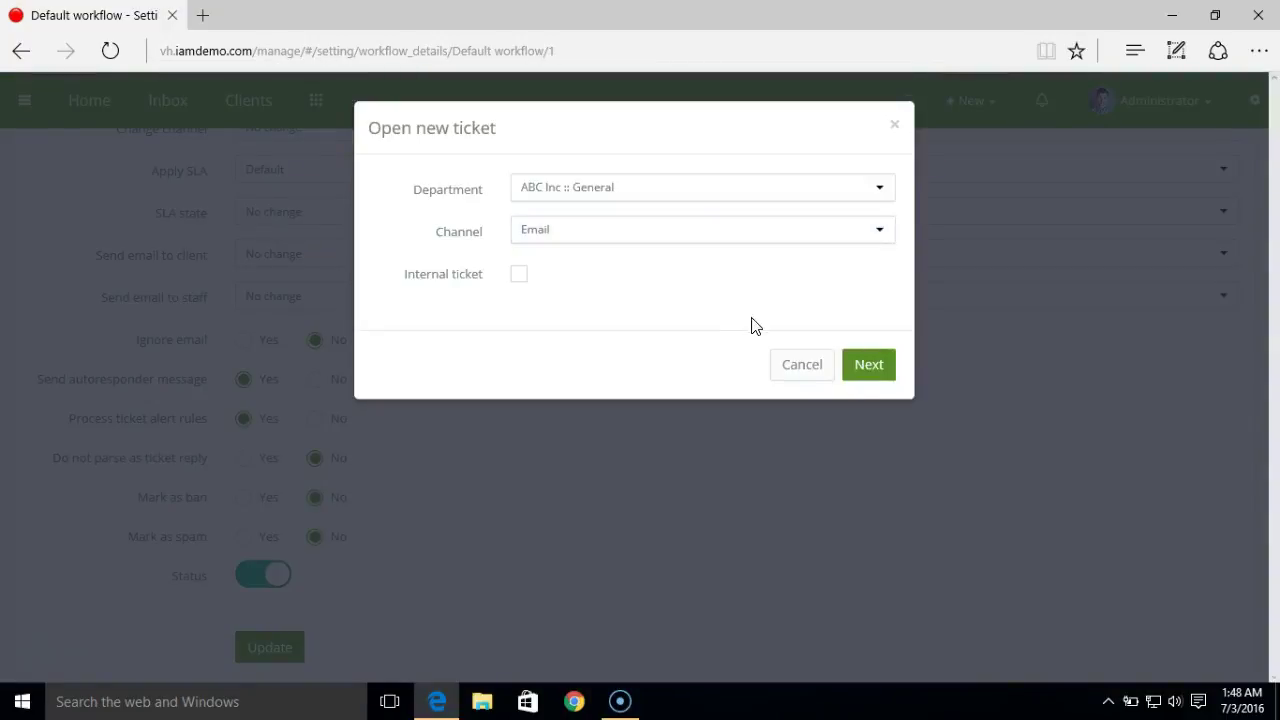
{"action": "left_click", "coordinate": [870, 368]}
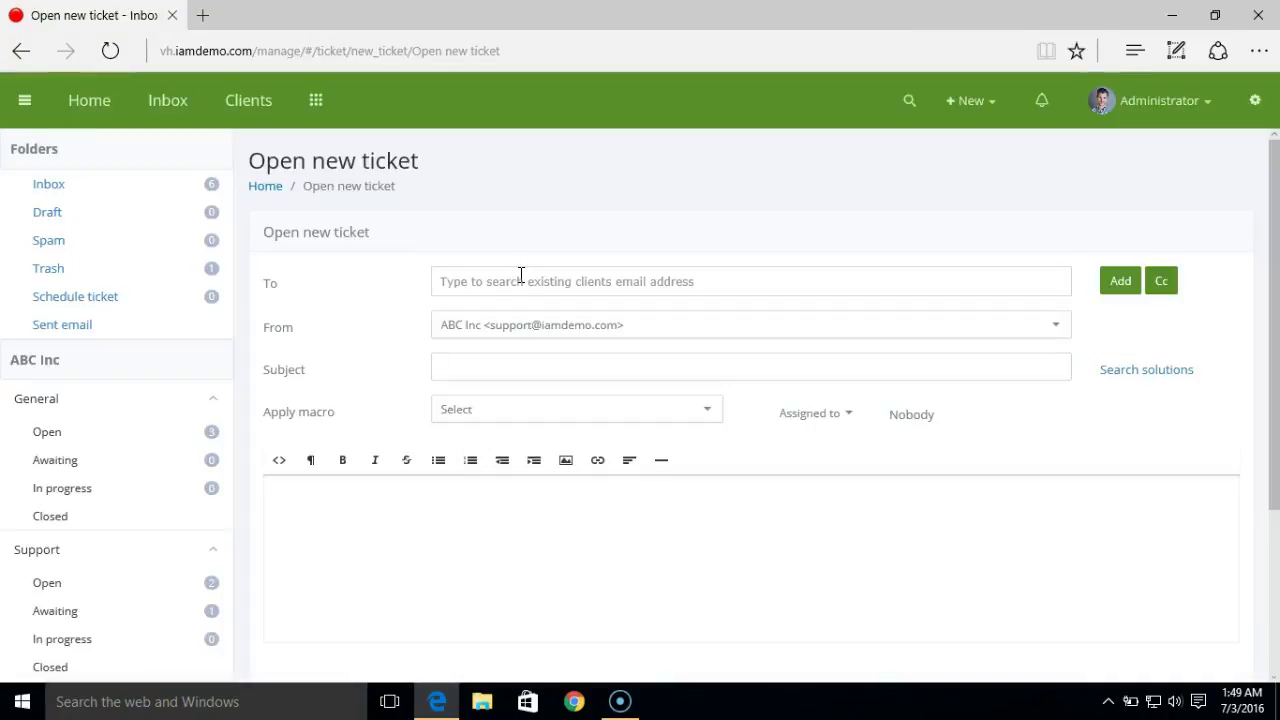
{"action": "type", "text": "the"}
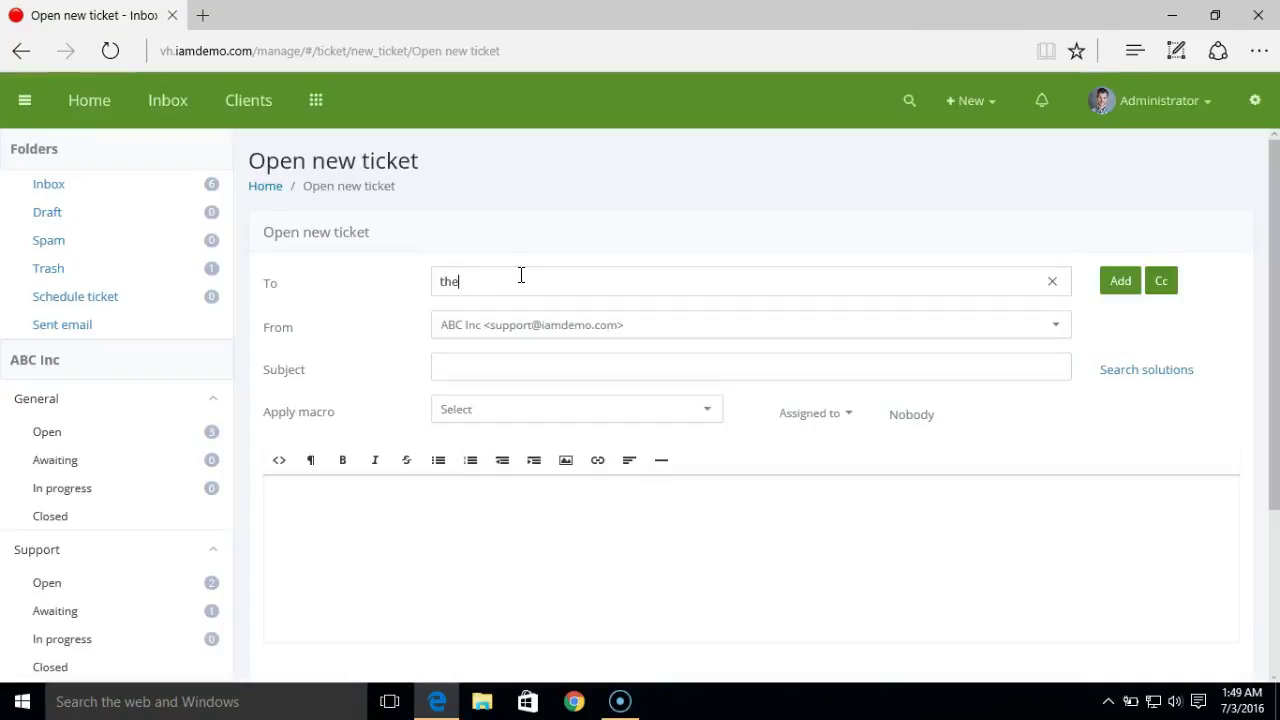
{"action": "type", "text": "v"}
{"action": "left_click", "coordinate": [500, 309]}
Step: Enter 'This is test ticket' as both the subject and the body
{"action": "left_click", "coordinate": [478, 376]}
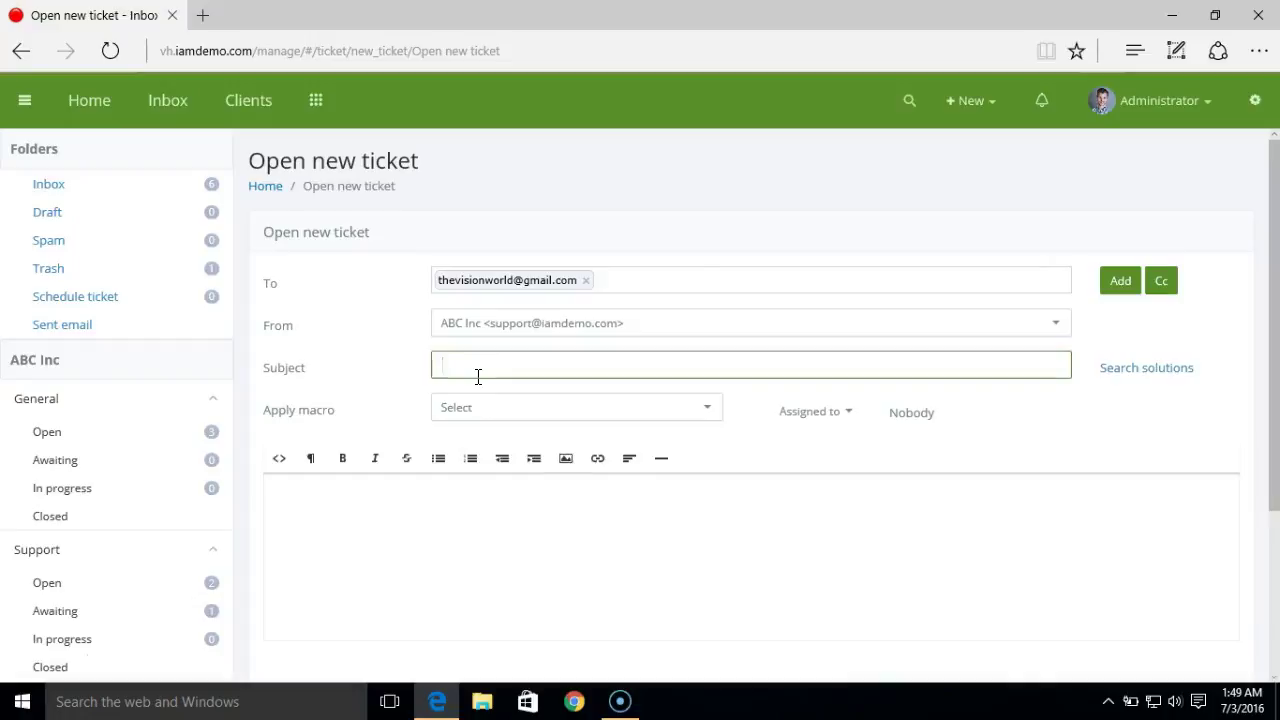
{"action": "type", "text": "This is test ticket"}
{"action": "key", "text": "ctrl+a"}
{"action": "key", "text": "ctrl+c"}
{"action": "left_click", "coordinate": [440, 523]}
{"action": "key", "text": "ctrl+v"}
{"action": "scroll", "coordinate": [1273, 505], "scroll_direction": "down", "scroll_amount": 2}
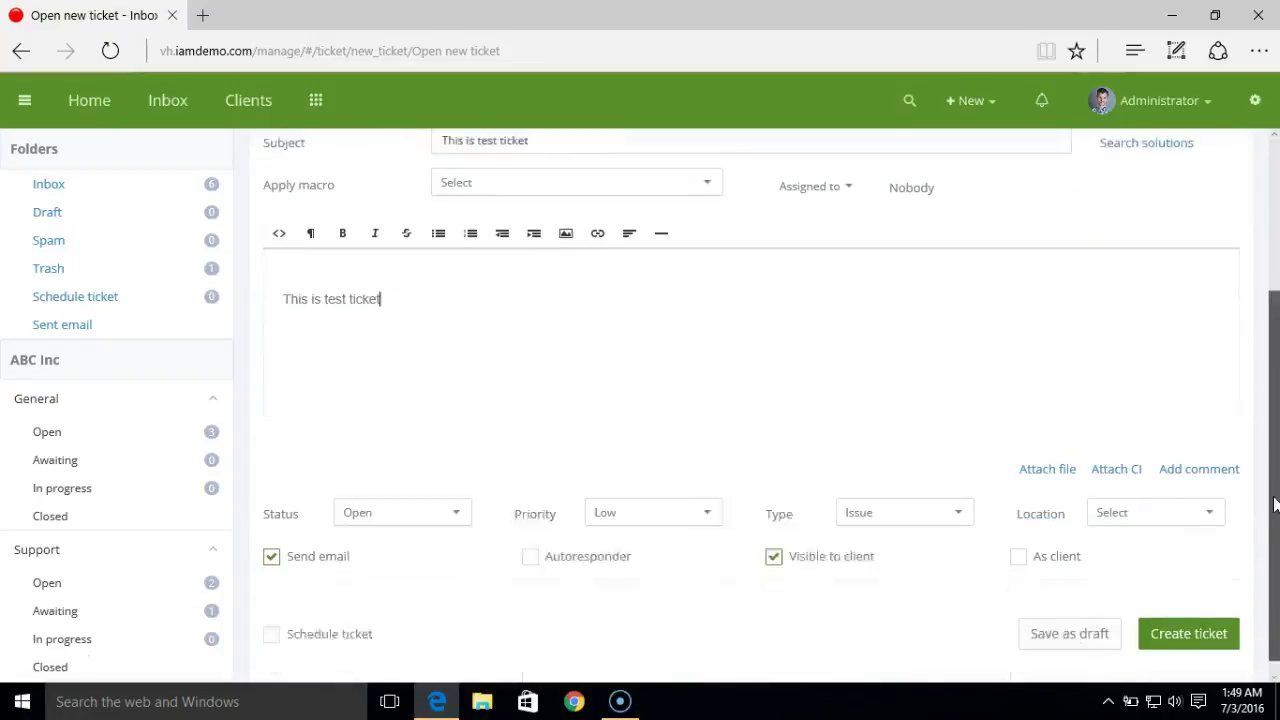
Step: Create the ticket as the client without sending an email
{"action": "left_click", "coordinate": [1019, 549]}
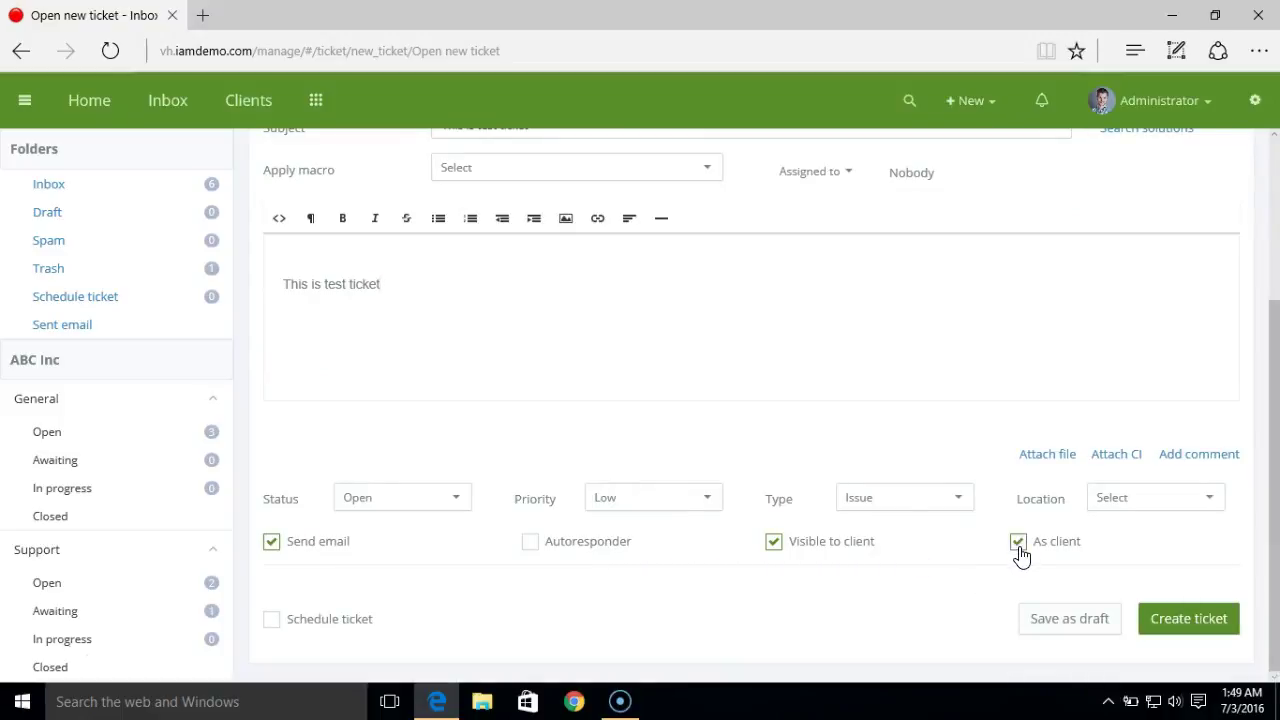
{"action": "left_click", "coordinate": [272, 545]}
{"action": "left_click", "coordinate": [1170, 620]}
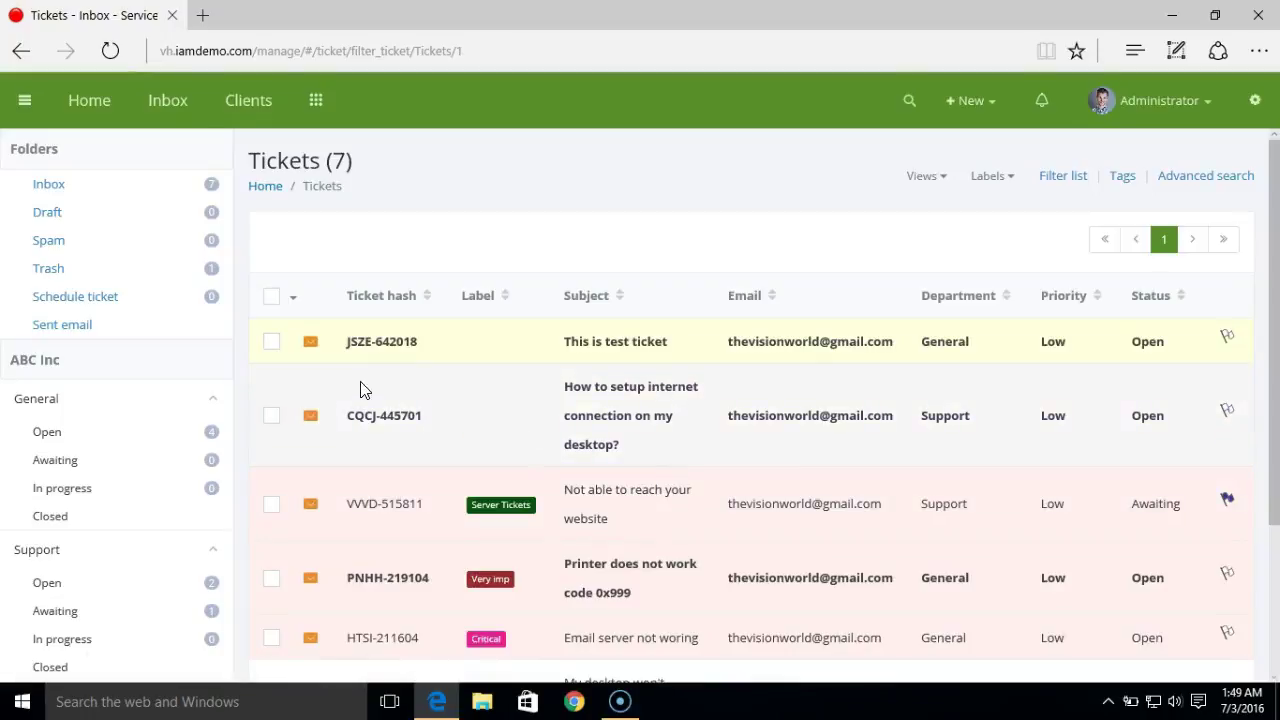
Step: Open the test ticket to see its Default SLA plan: 11H 59M response, 23H 59M resolution
{"action": "left_click", "coordinate": [396, 350]}
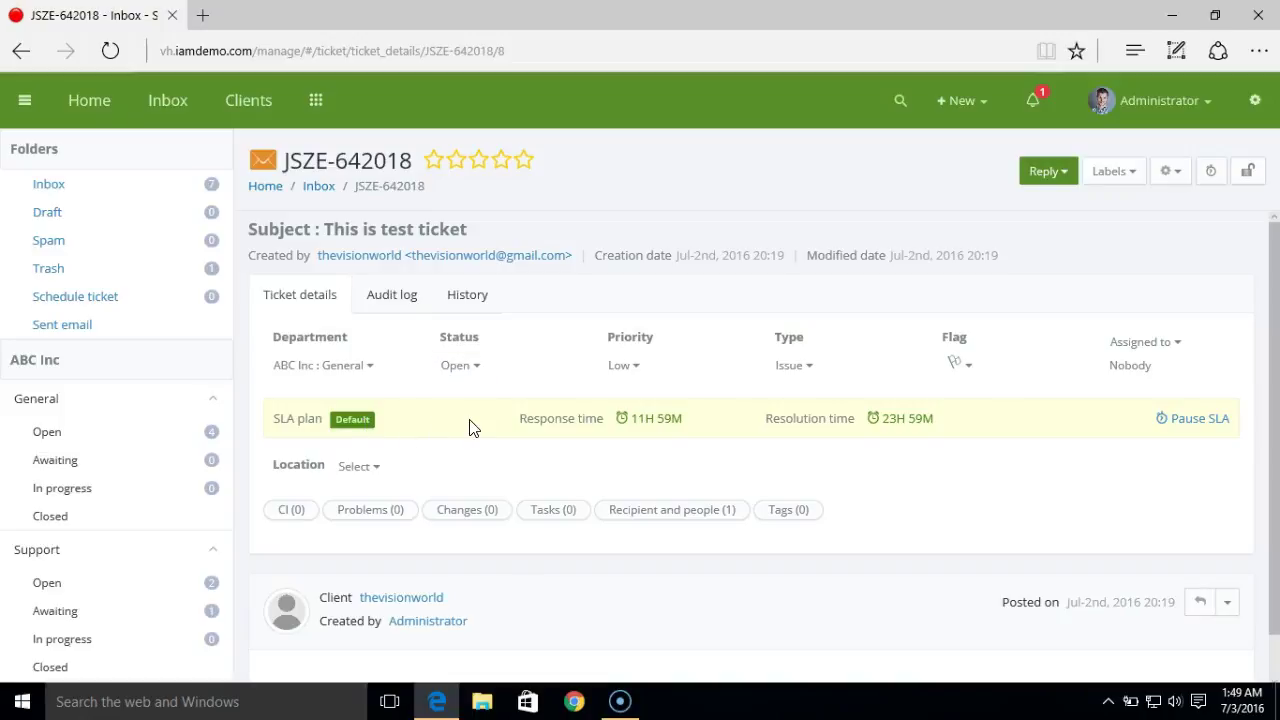
{"action": "mouse_move", "coordinate": [1274, 296]}
{"action": "left_mouse_down"}
{"action": "mouse_move", "coordinate": [1274, 356]}
{"action": "mouse_move", "coordinate": [1275, 300]}
{"action": "left_mouse_up"}
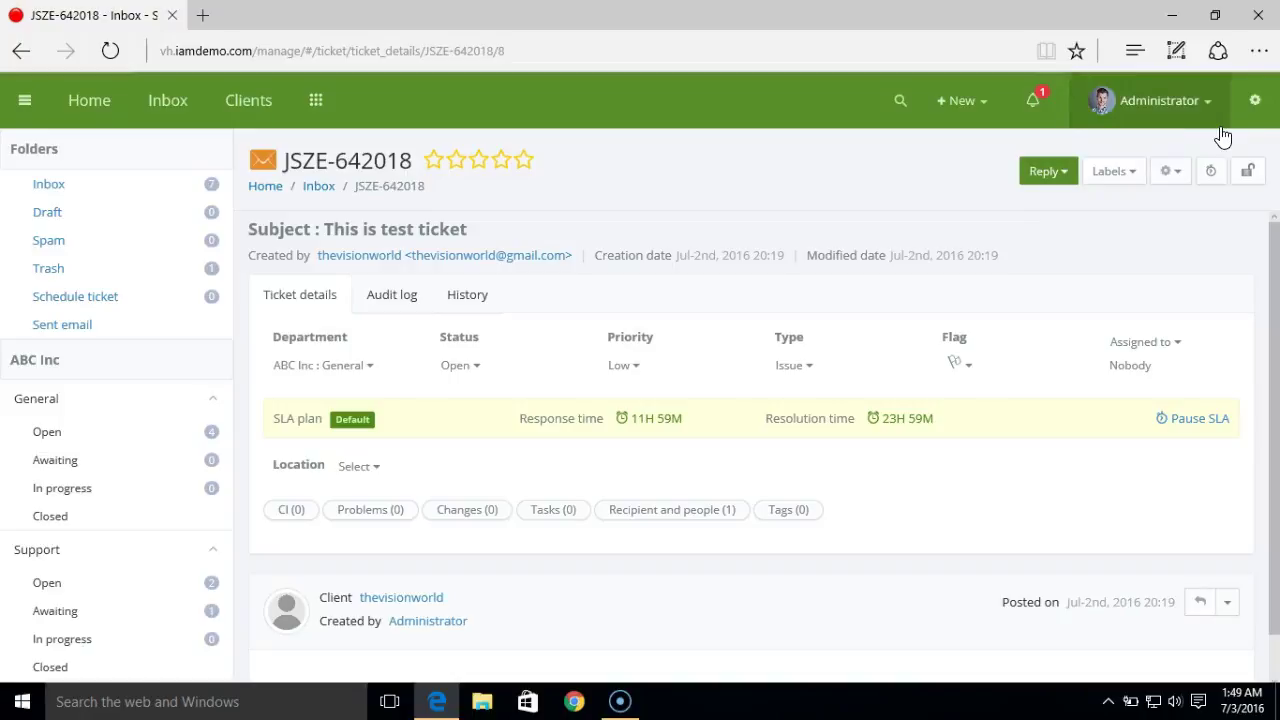
Step: Add a new workflow titled 'Change status to awating' triggered by Staff reply
{"action": "left_click", "coordinate": [1256, 102]}
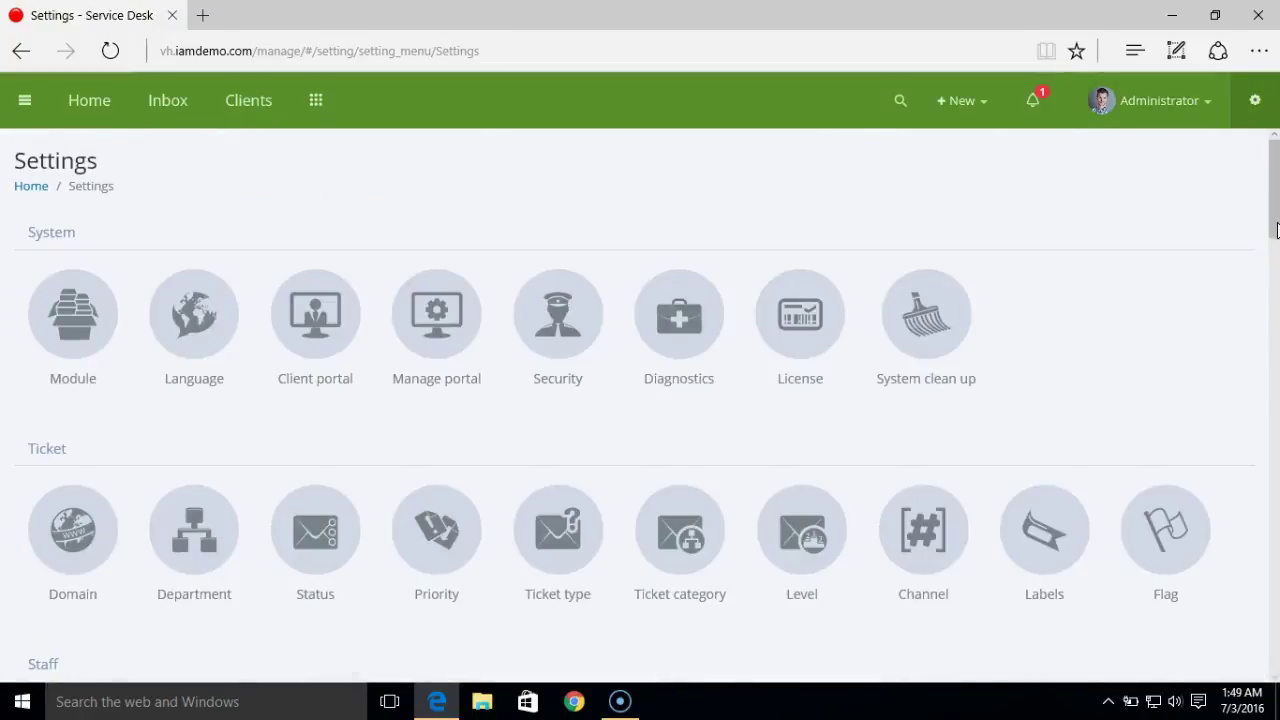
{"action": "left_click_drag", "start_coordinate": [1275, 240], "coordinate": [1275, 394]}
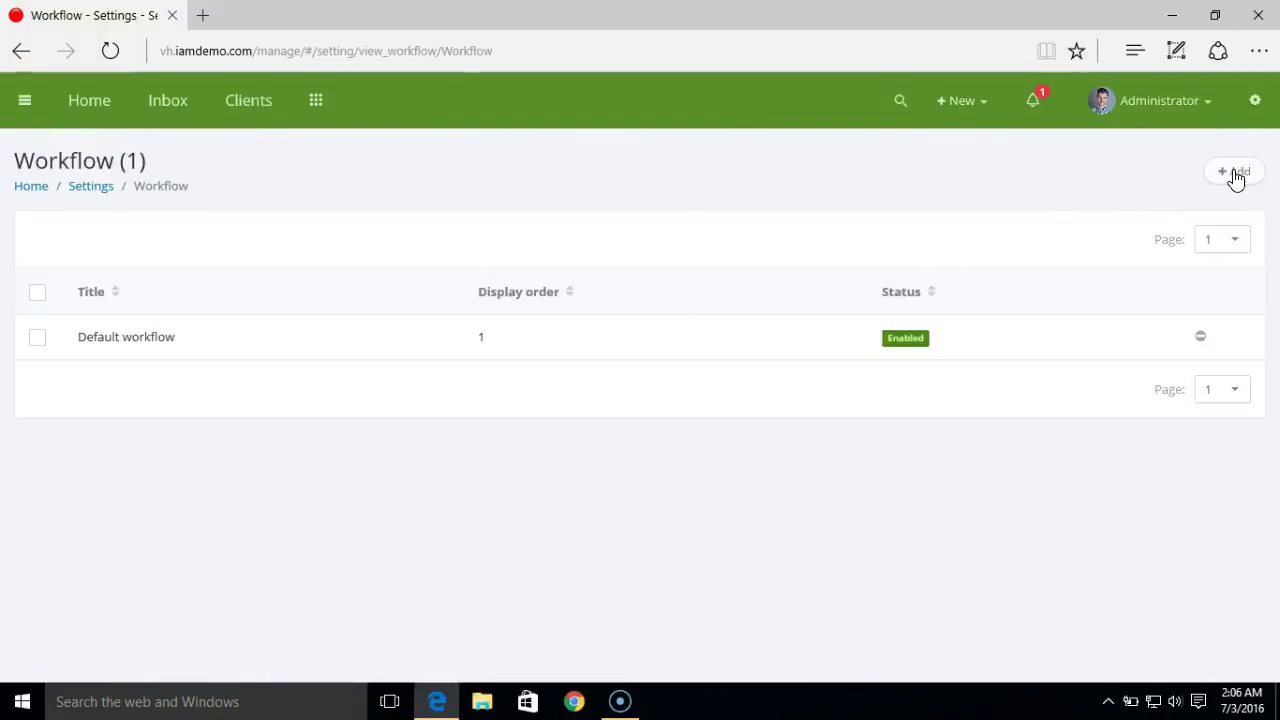
{"action": "left_click", "coordinate": [1236, 176]}
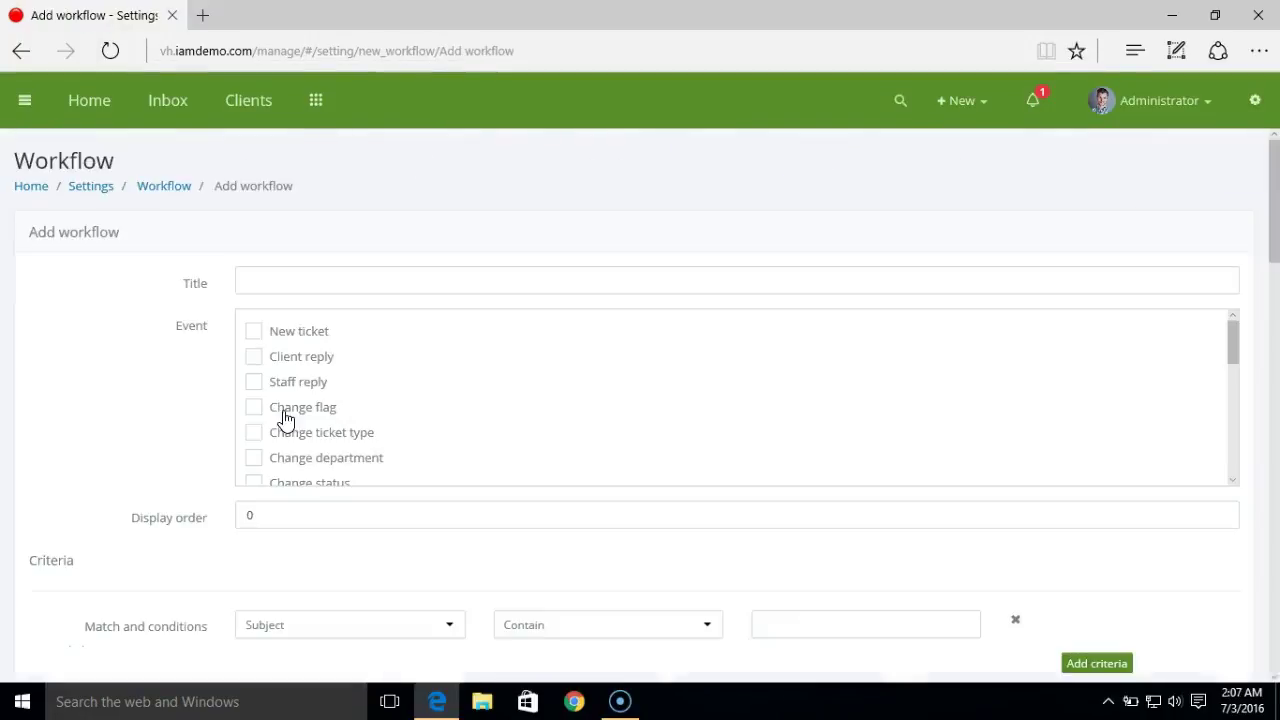
{"action": "left_click", "coordinate": [296, 289]}
{"action": "type", "text": "Chan"}
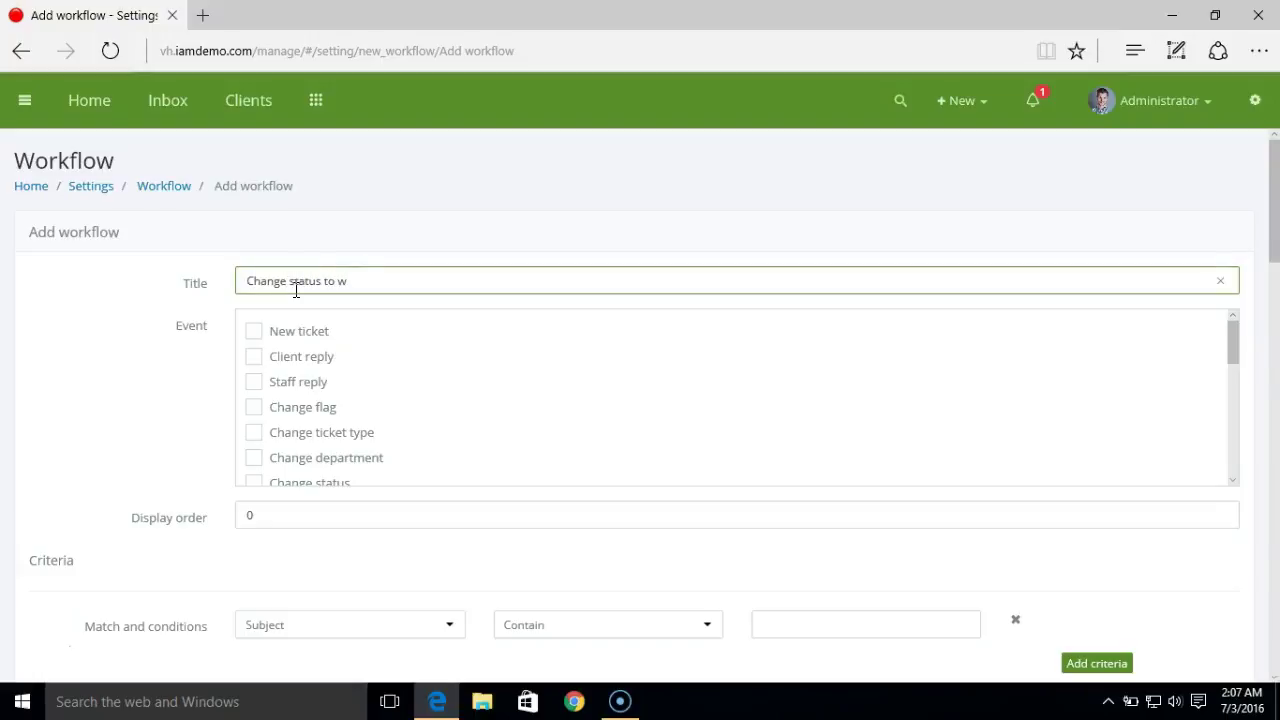
{"action": "type", "text": "ge status to awating"}
{"action": "left_click", "coordinate": [255, 390]}
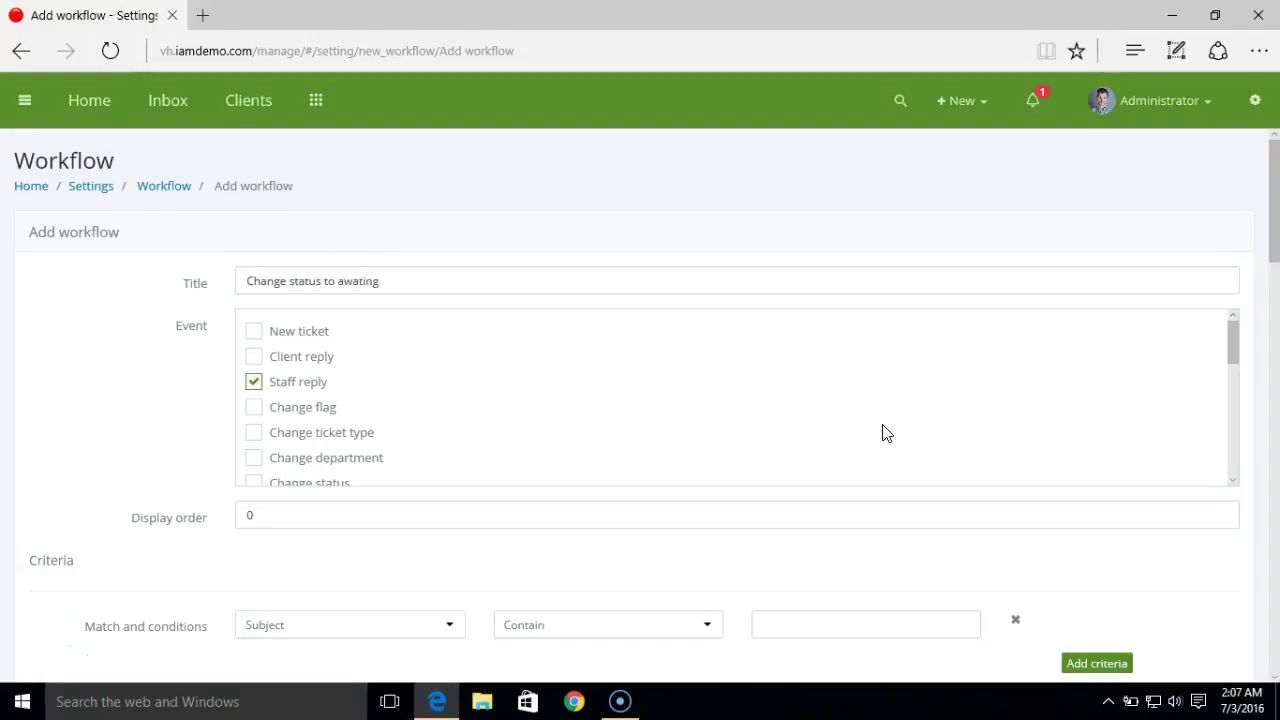
Step: Set the workflow's action to change status to Awaiting and save it above Default workflow
{"action": "left_click_drag", "start_coordinate": [1276, 255], "coordinate": [1276, 338]}
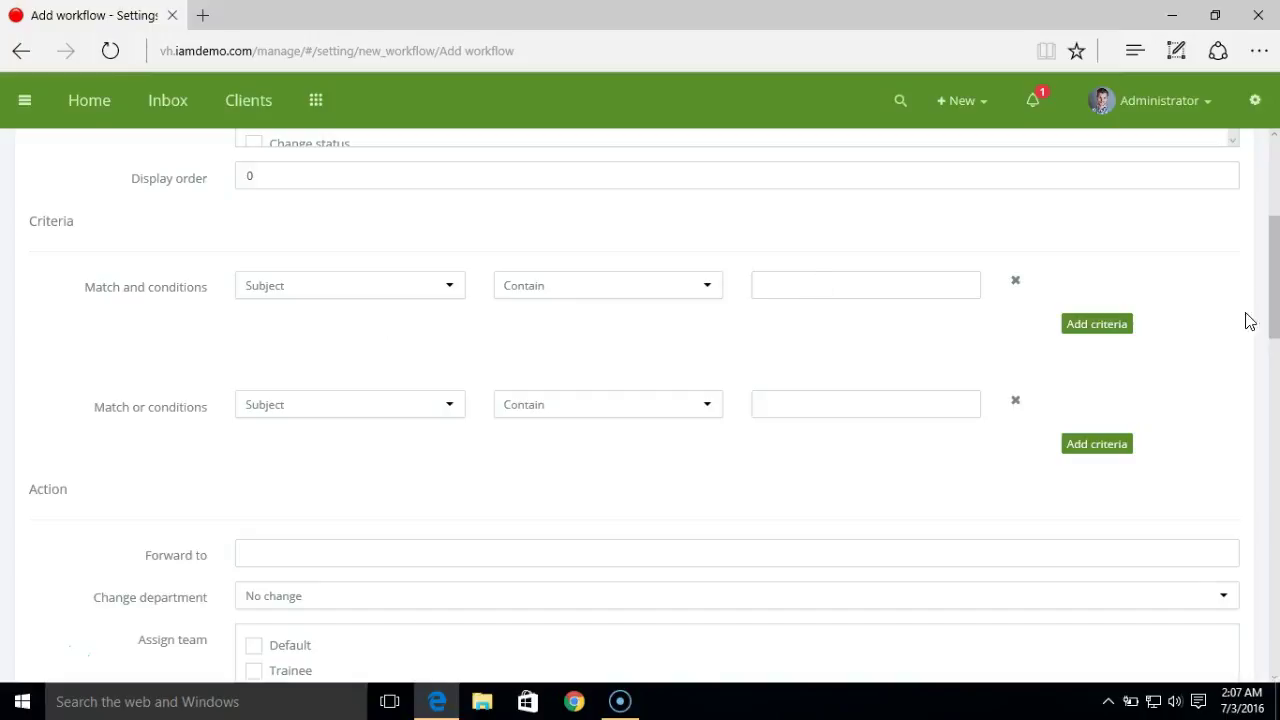
{"action": "left_click_drag", "start_coordinate": [1275, 302], "coordinate": [1274, 386]}
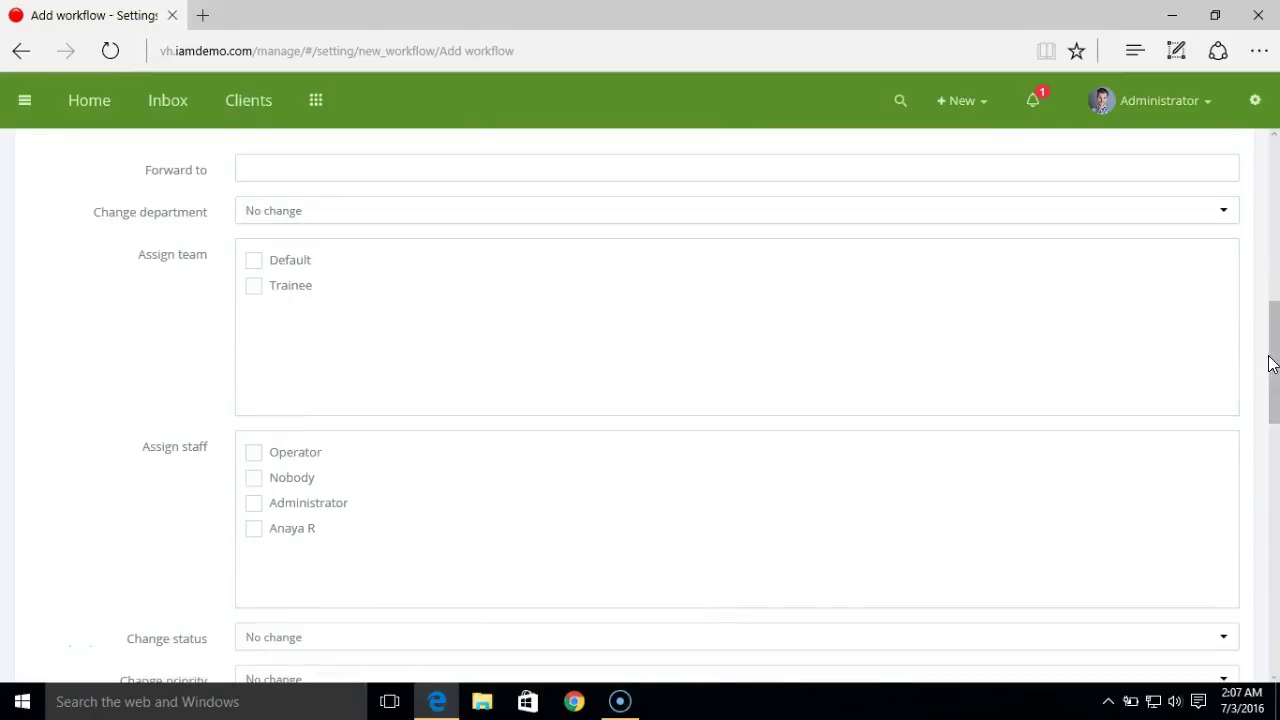
{"action": "left_click_drag", "start_coordinate": [1272, 364], "coordinate": [1269, 400]}
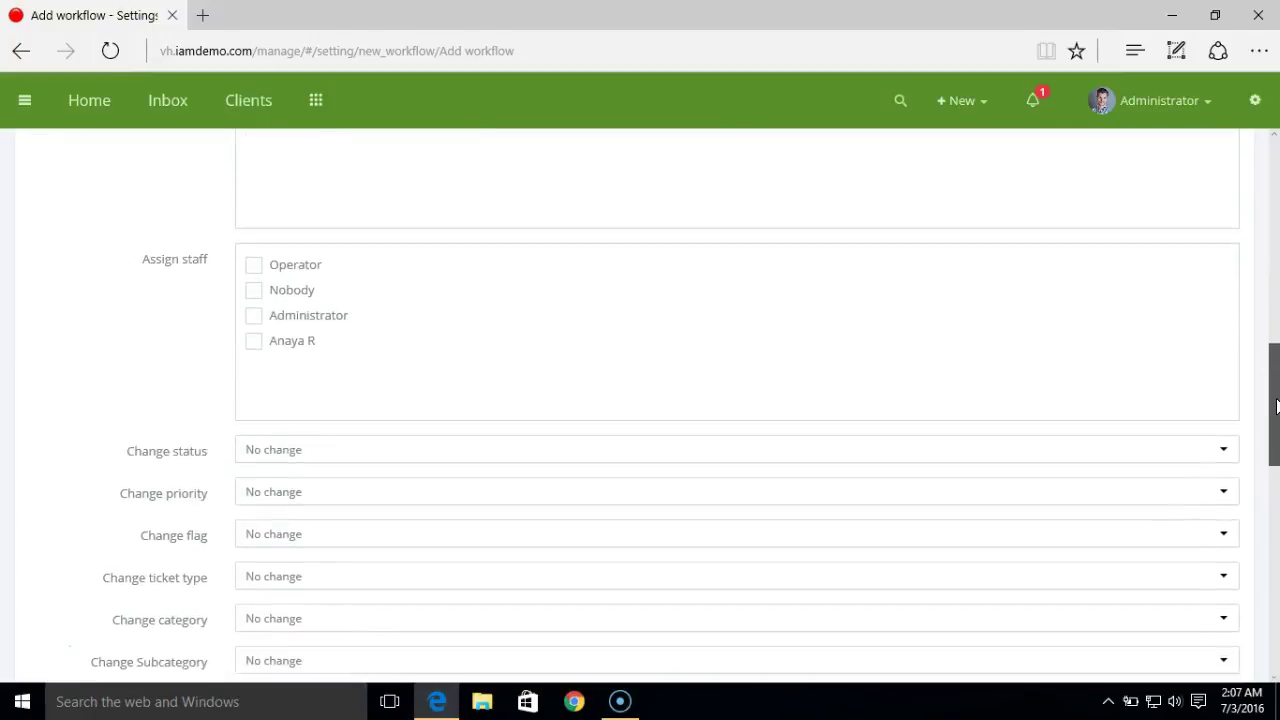
{"action": "left_click", "coordinate": [332, 462]}
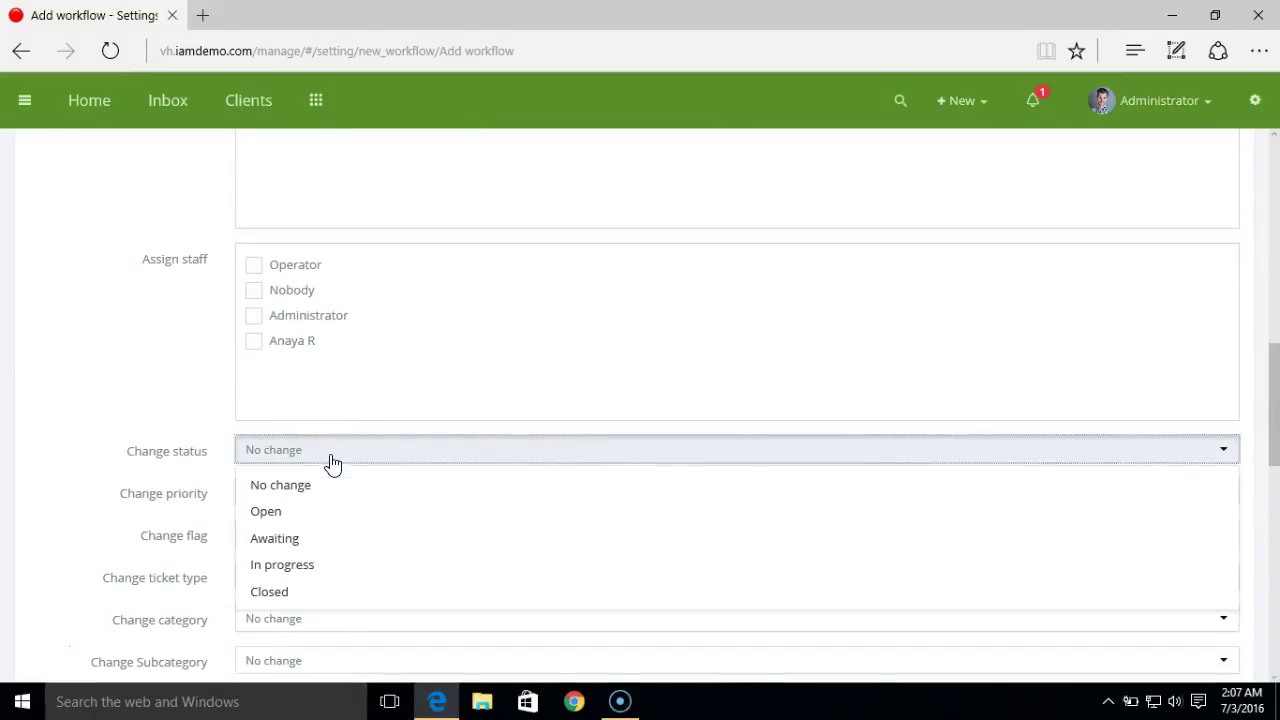
{"action": "left_click", "coordinate": [318, 547]}
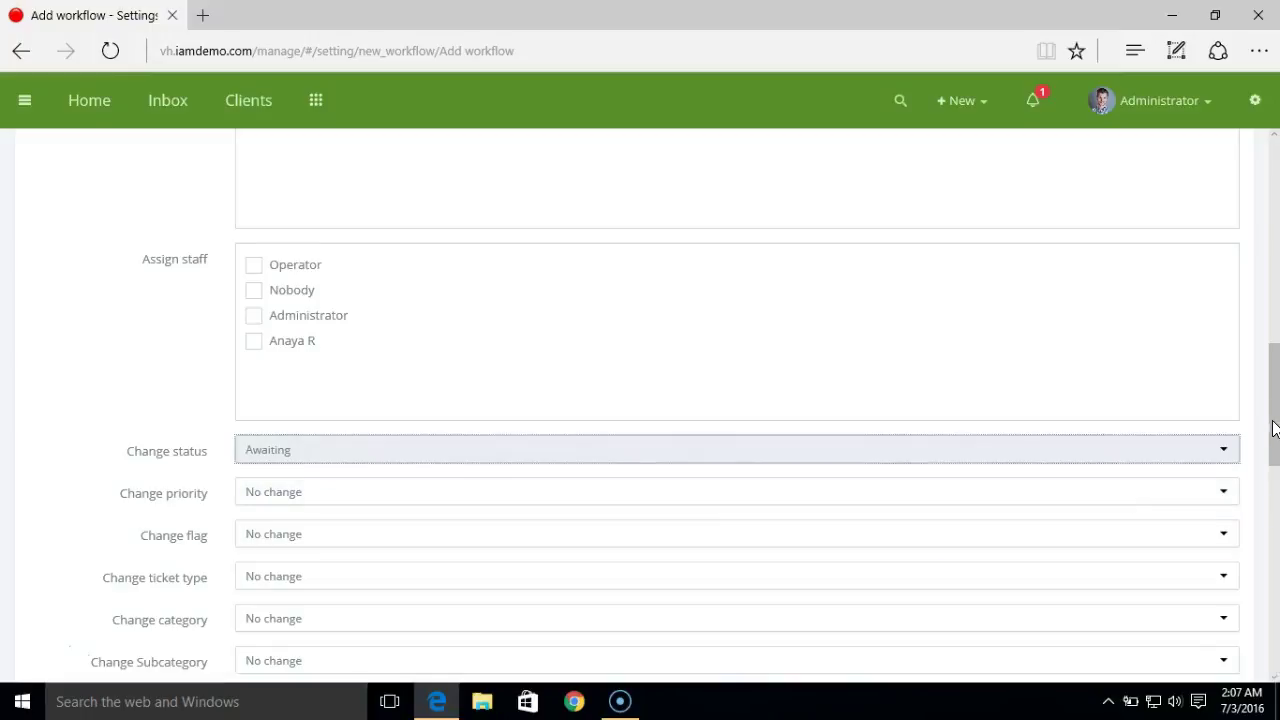
{"action": "left_click_drag", "start_coordinate": [1273, 428], "coordinate": [1275, 457]}
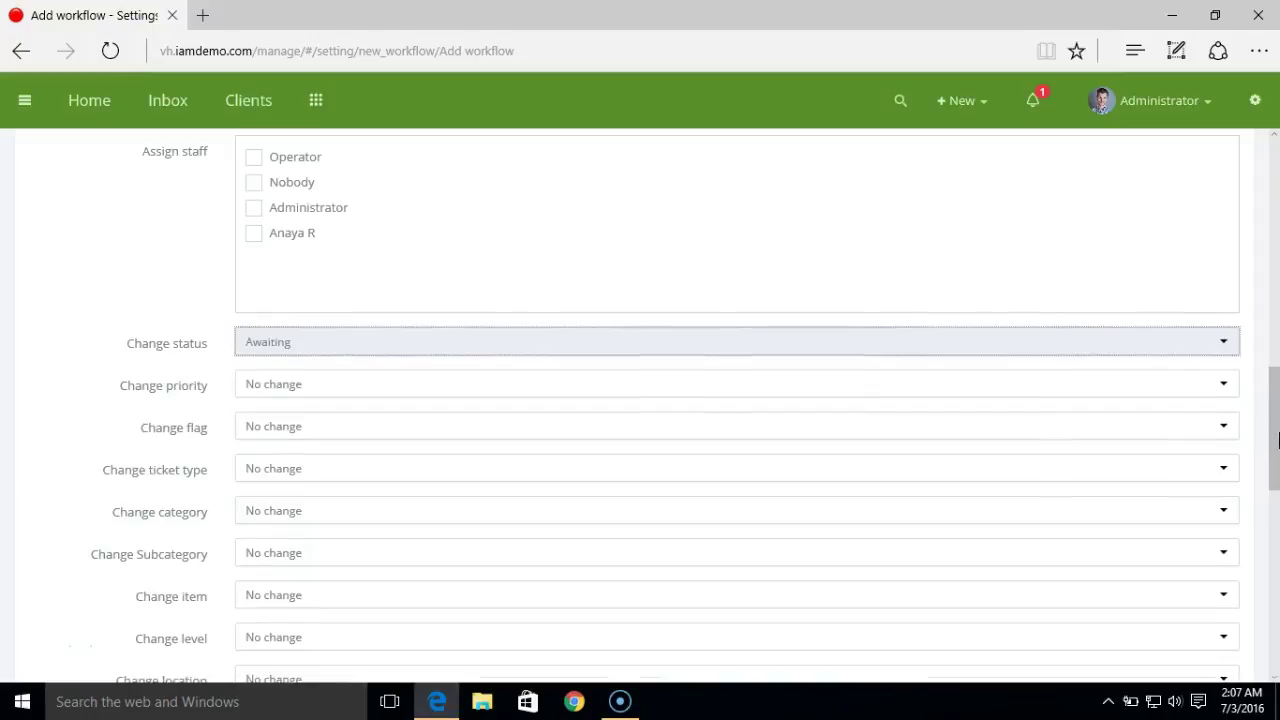
{"action": "left_click_drag", "start_coordinate": [1276, 440], "coordinate": [1276, 612]}
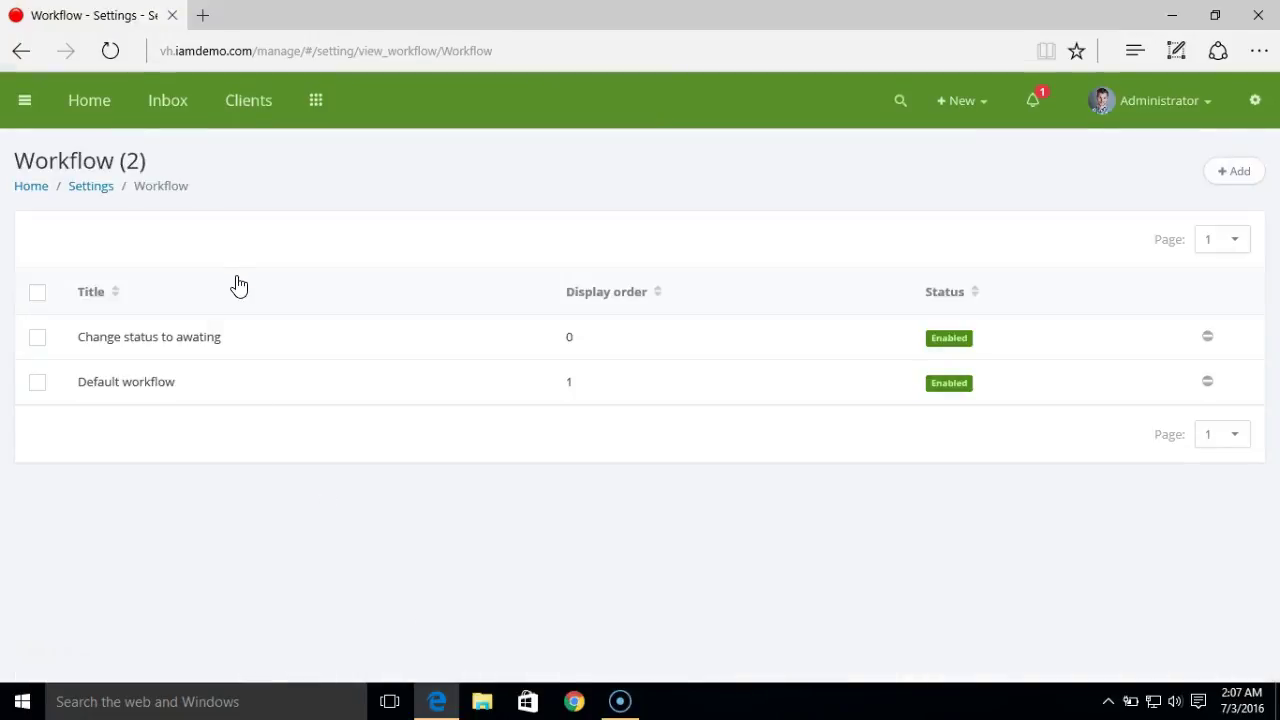
Step: Post a staff reply on the internet connection ticket and confirm in the audit log that its status changed from Open to Awaiting
{"action": "left_click", "coordinate": [168, 110]}
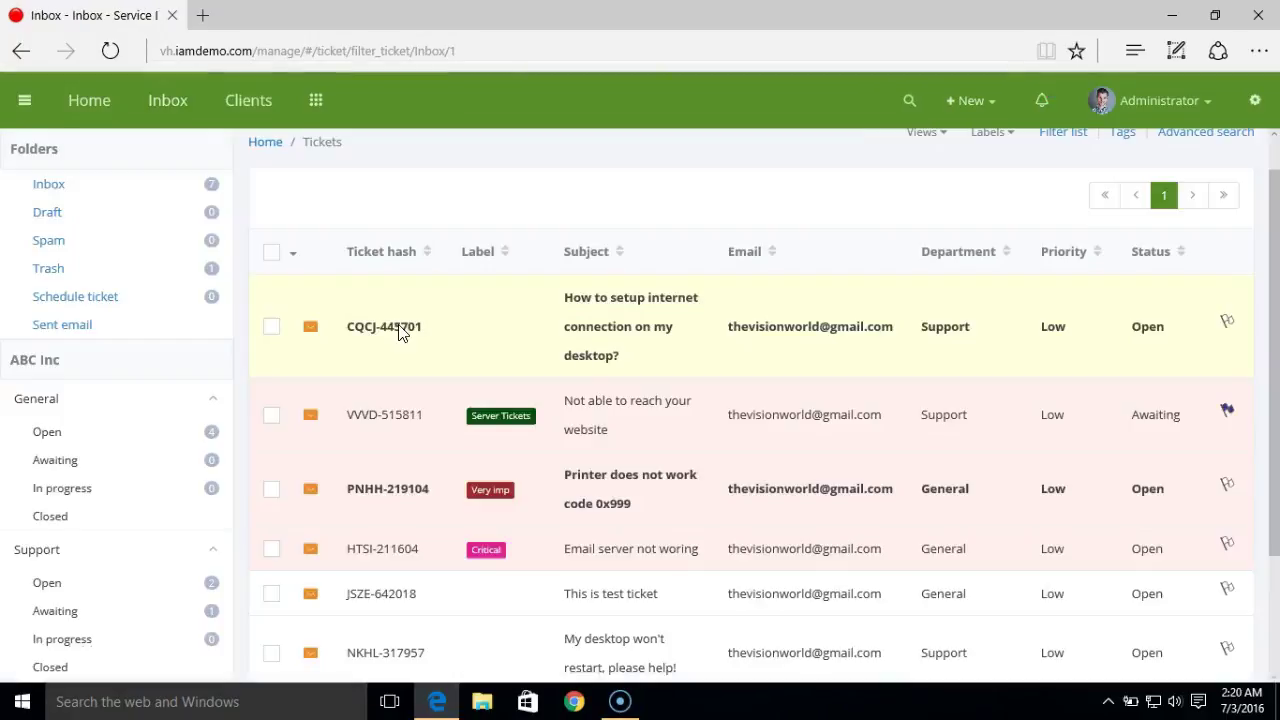
{"action": "left_click", "coordinate": [410, 326]}
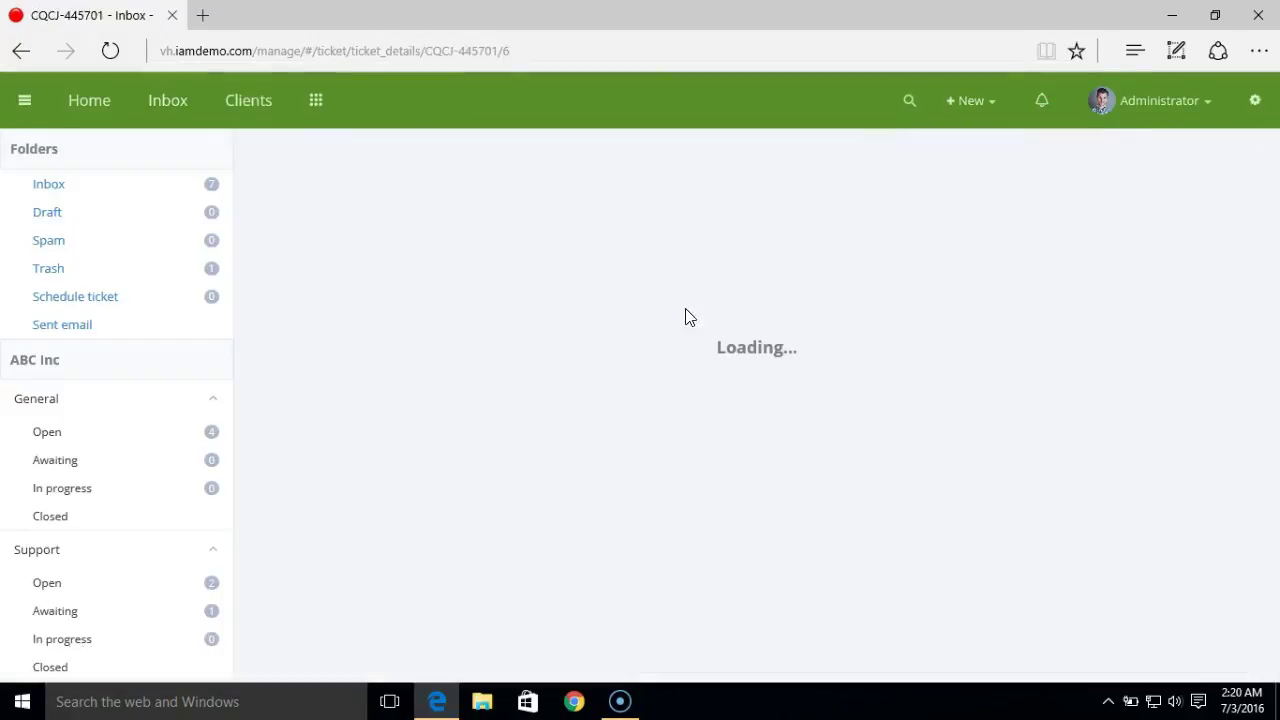
{"action": "left_click", "coordinate": [1050, 175]}
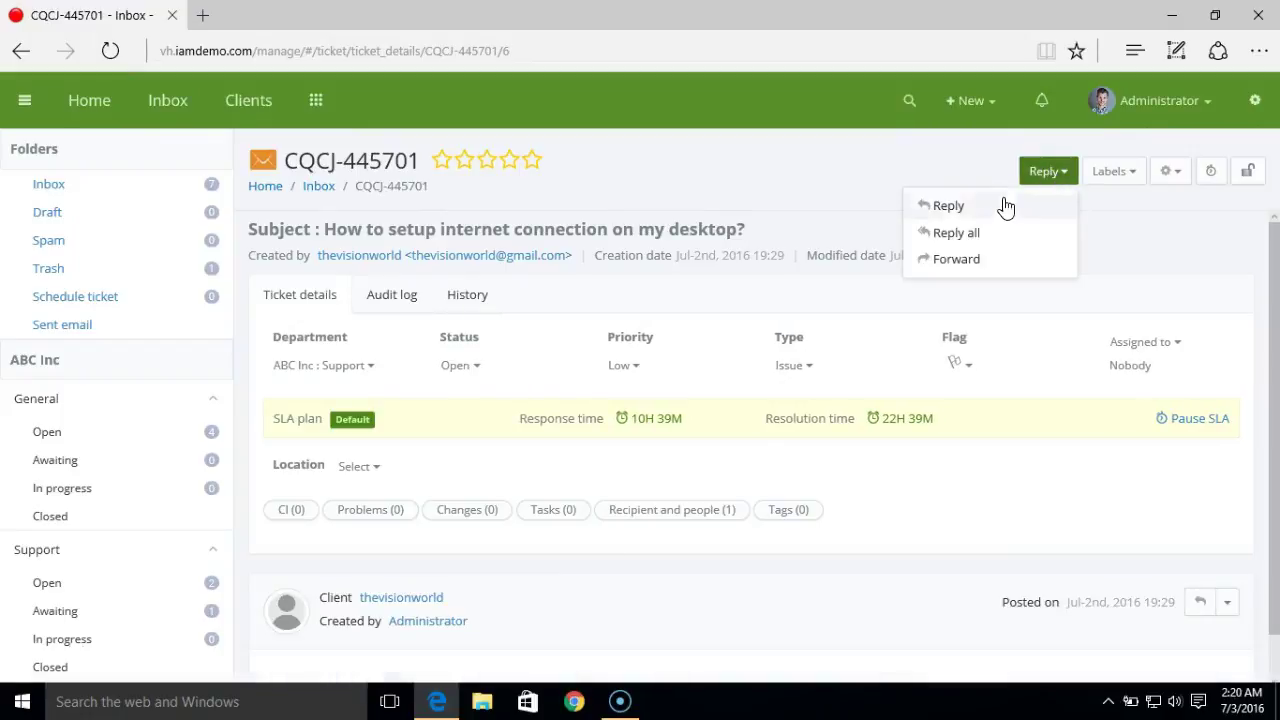
{"action": "left_click", "coordinate": [1004, 206]}
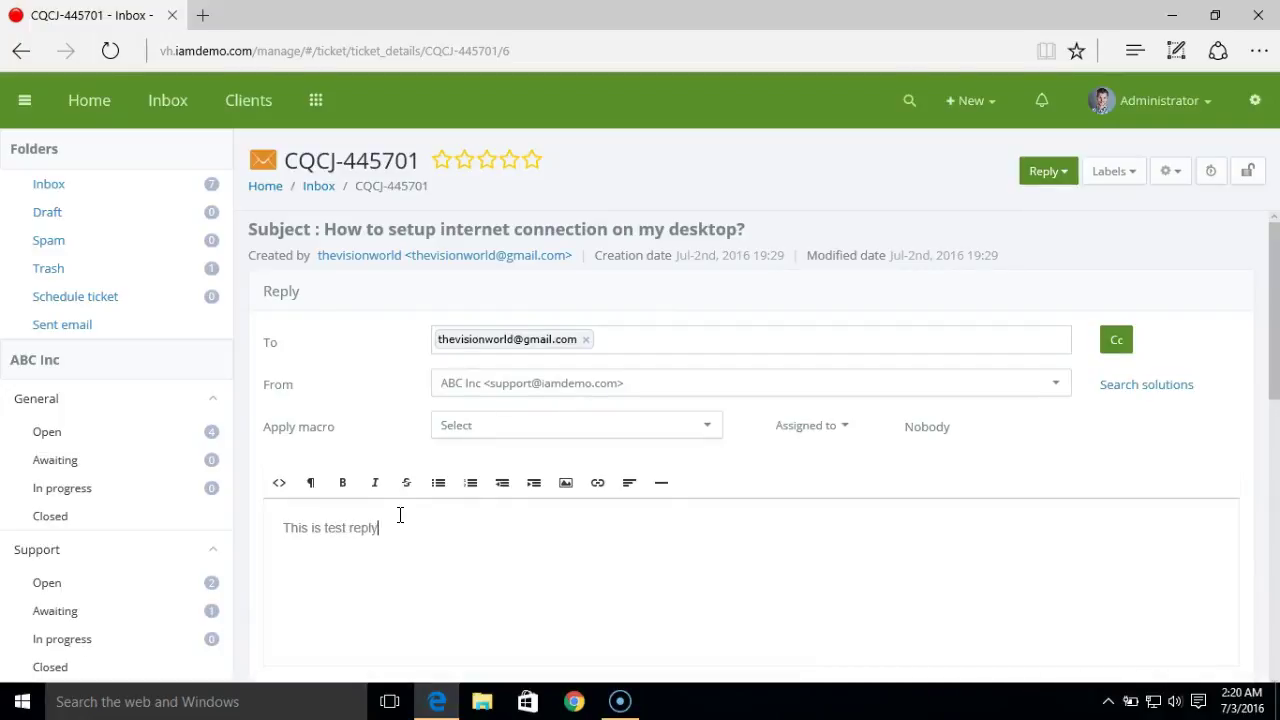
{"action": "left_click_drag", "start_coordinate": [1274, 318], "coordinate": [1274, 463]}
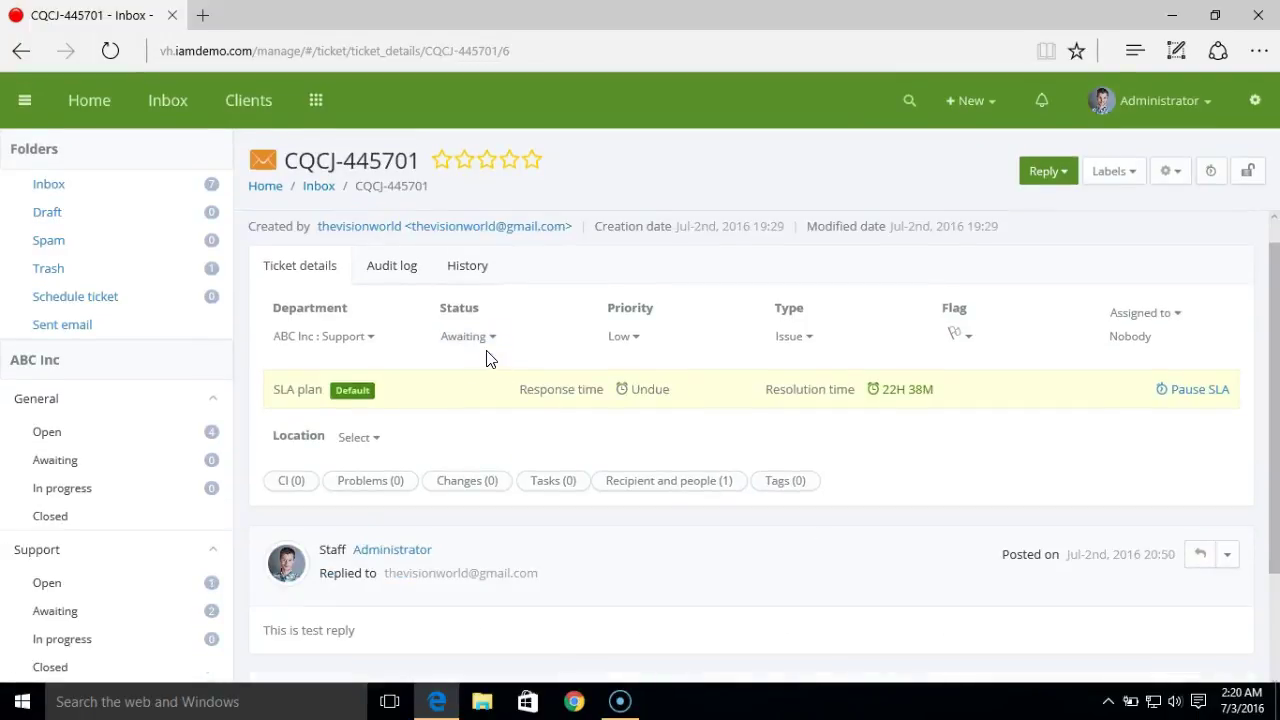
{"action": "left_click", "coordinate": [398, 278]}
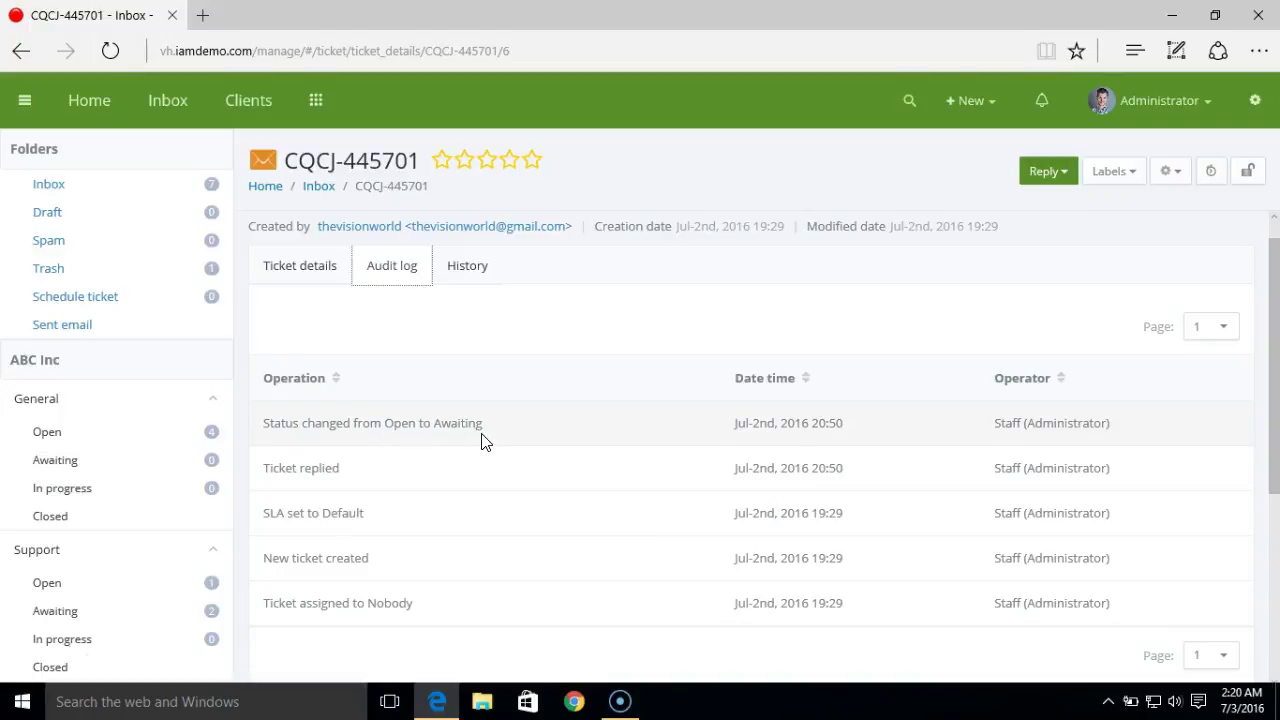
{"action": "left_click", "coordinate": [334, 272]}
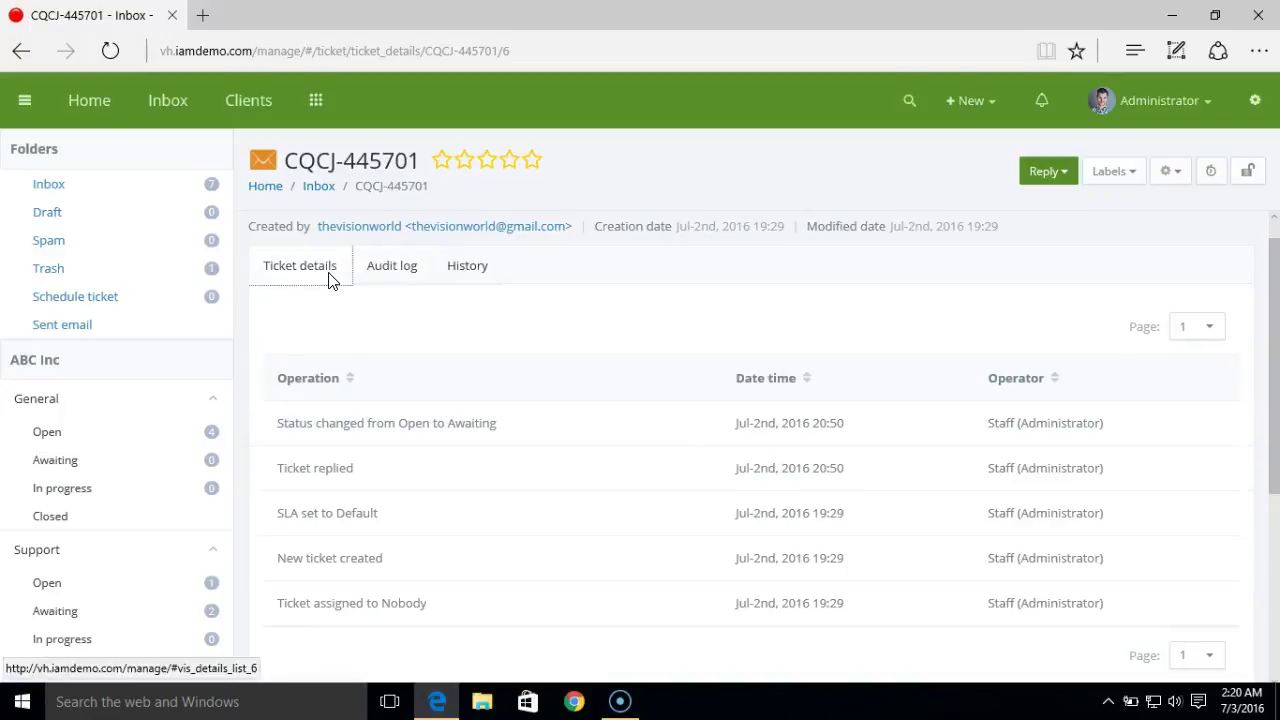
Step: Start another new workflow triggered by the New ticket event
{"action": "left_click", "coordinate": [1262, 112]}
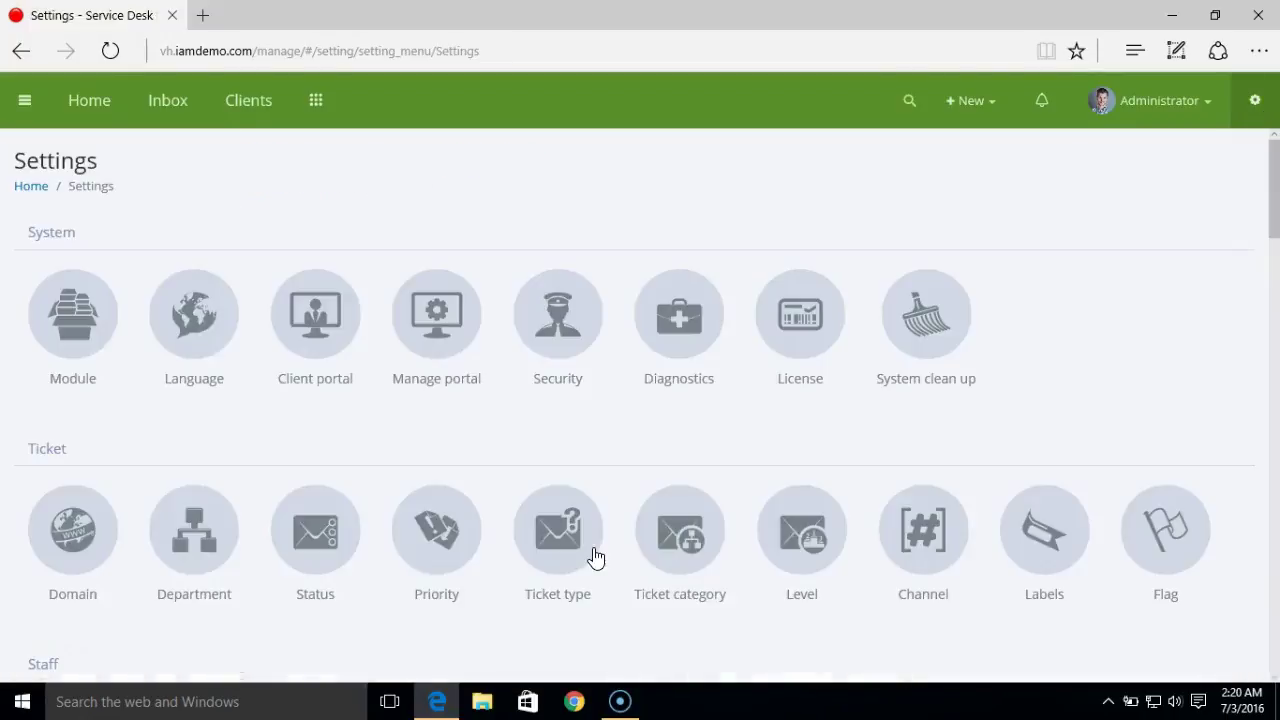
{"action": "scroll", "coordinate": [1276, 245], "scroll_direction": "down", "scroll_amount": 2}
{"action": "left_click_drag", "start_coordinate": [1276, 245], "coordinate": [1274, 354]}
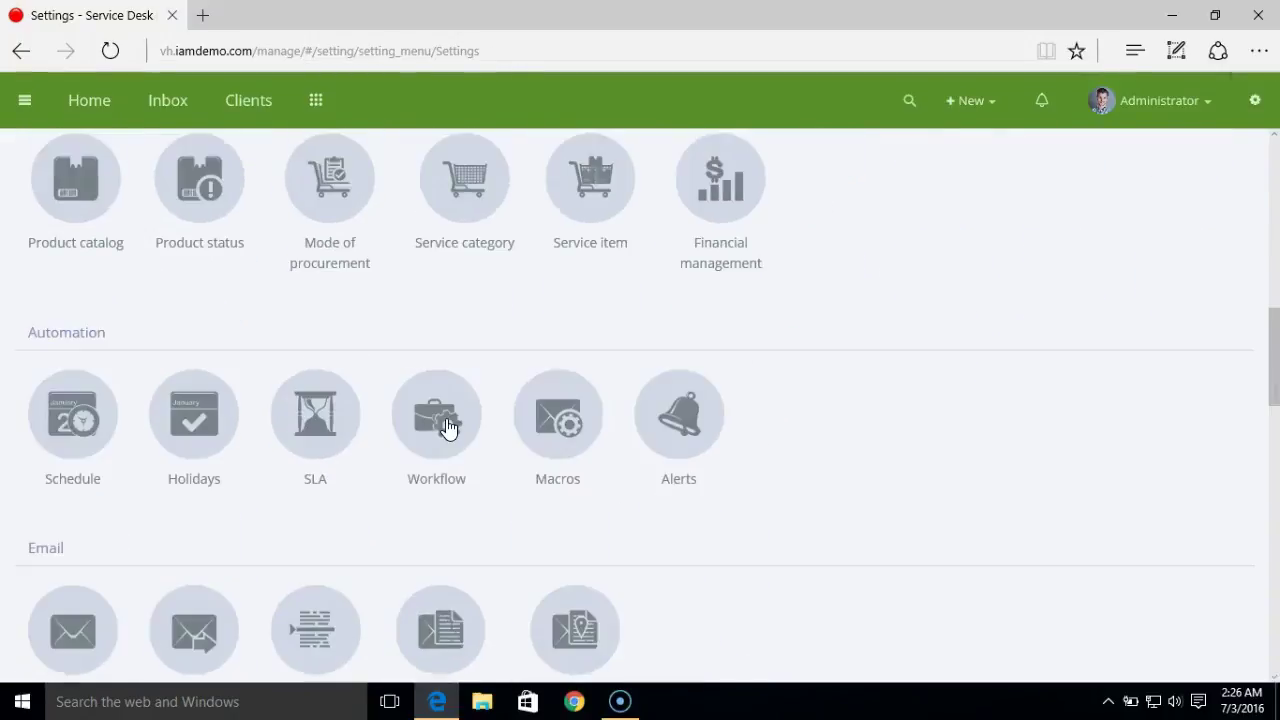
{"action": "left_click", "coordinate": [450, 428]}
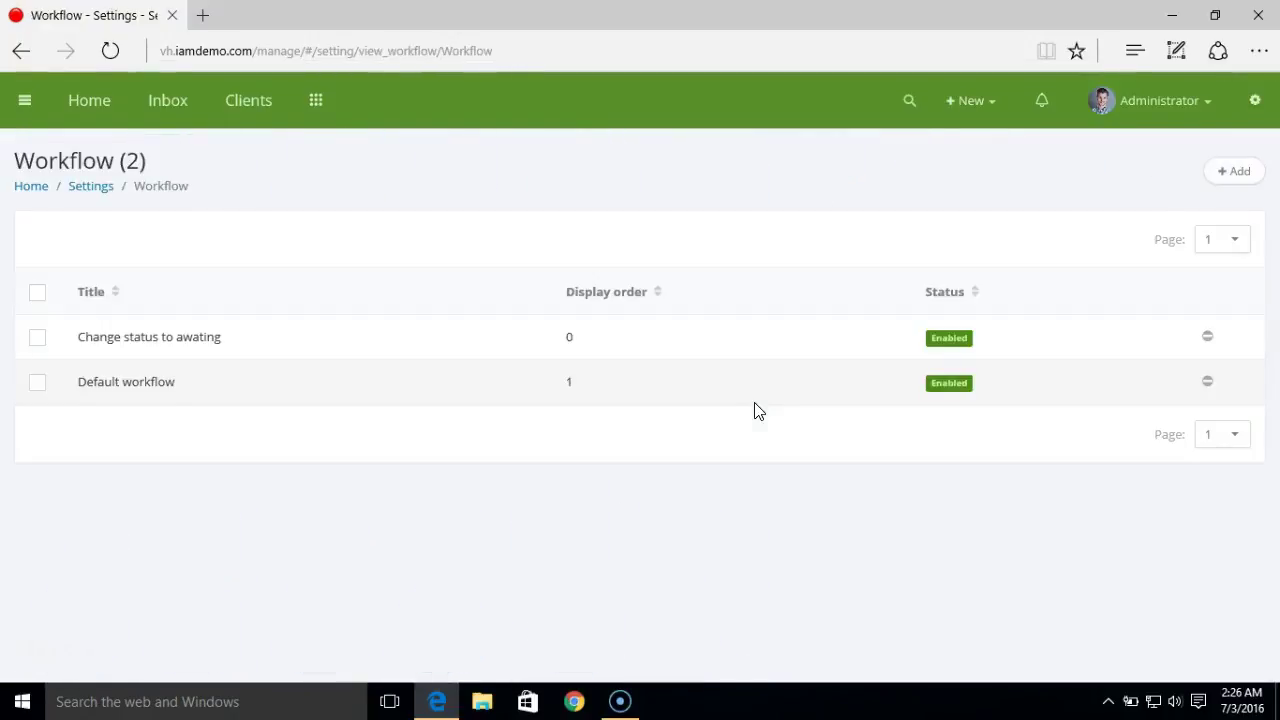
{"action": "left_click", "coordinate": [1234, 173]}
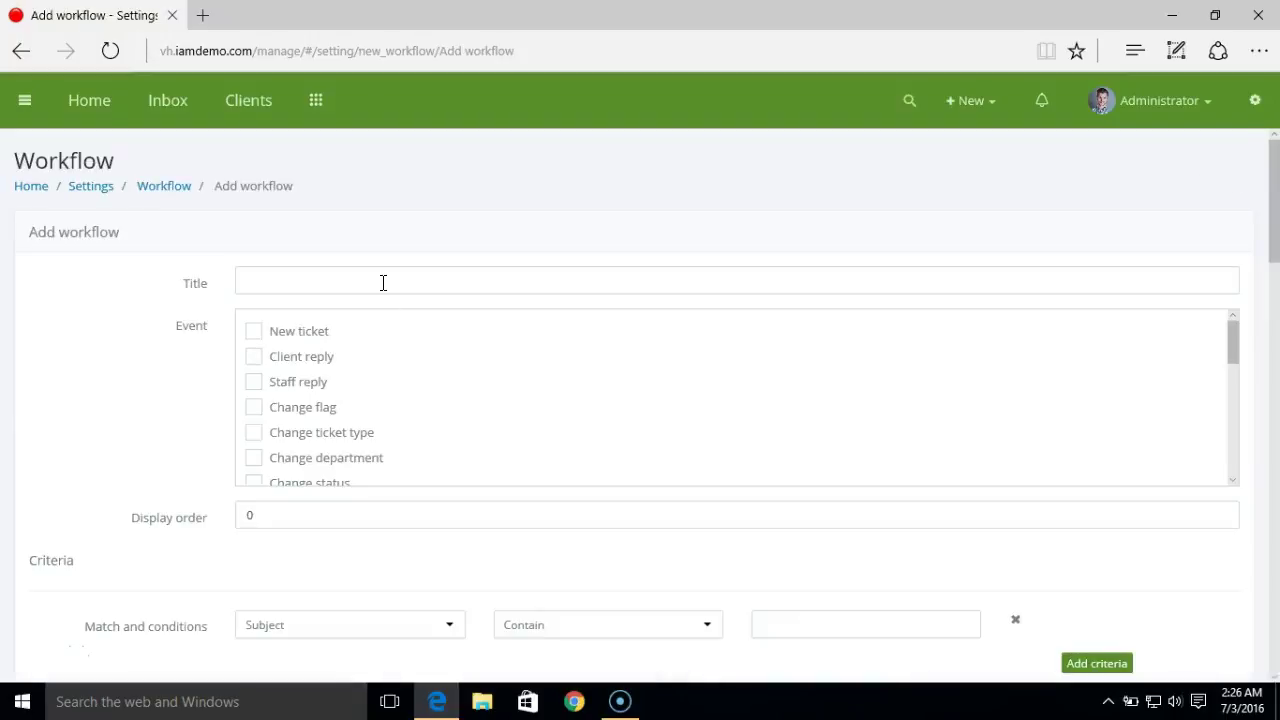
{"action": "left_click", "coordinate": [382, 283]}
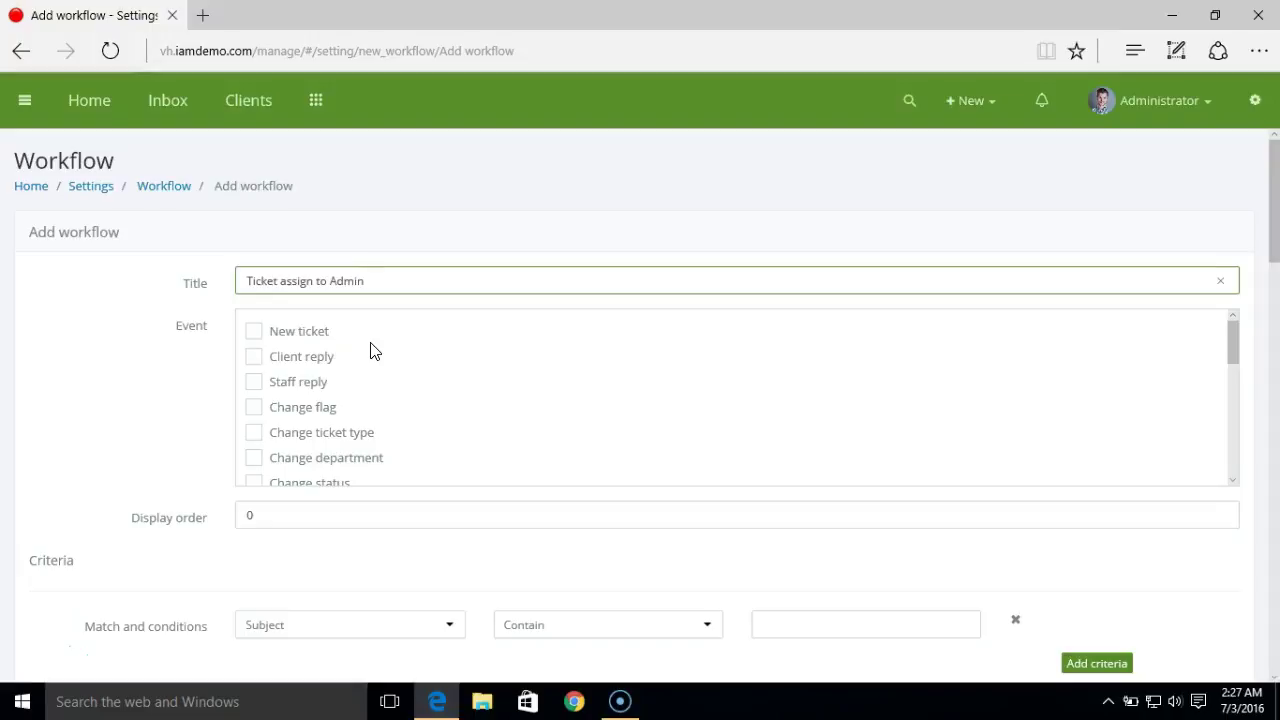
{"action": "left_click", "coordinate": [257, 336]}
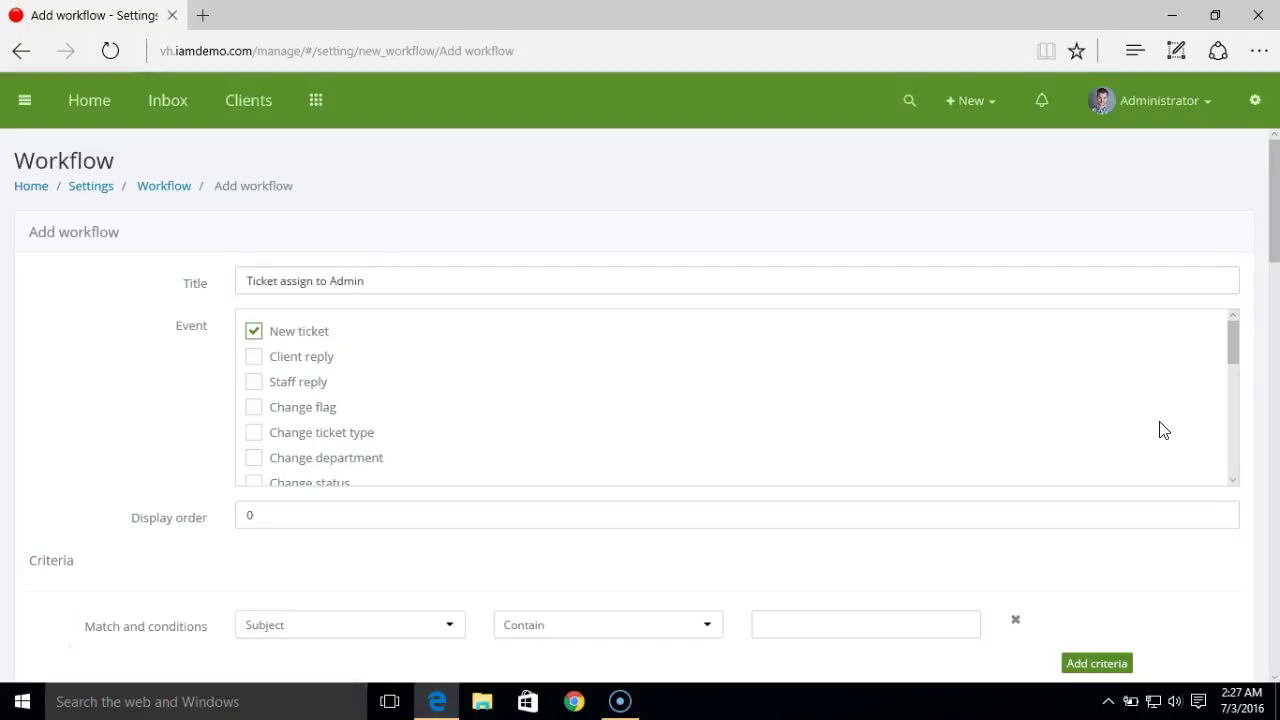
Step: Set the first and-condition to Priority Equal Critical
{"action": "left_click_drag", "start_coordinate": [1276, 250], "coordinate": [1276, 322]}
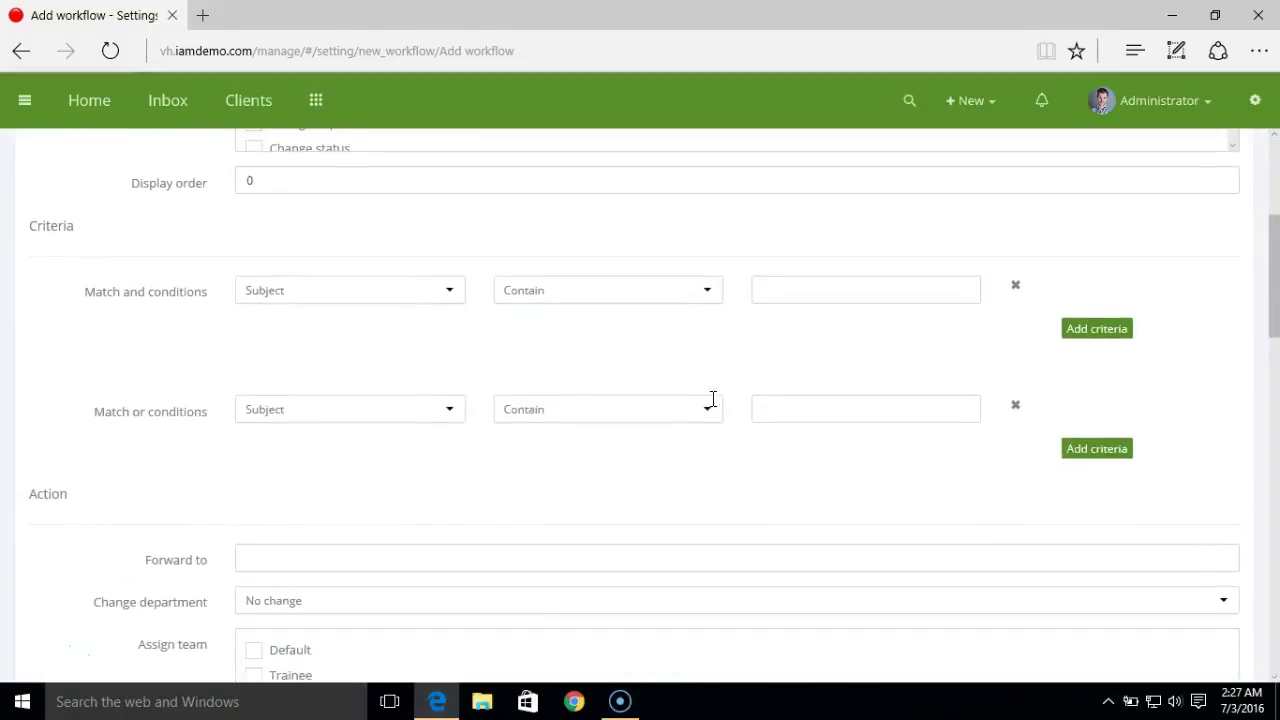
{"action": "left_click", "coordinate": [431, 297]}
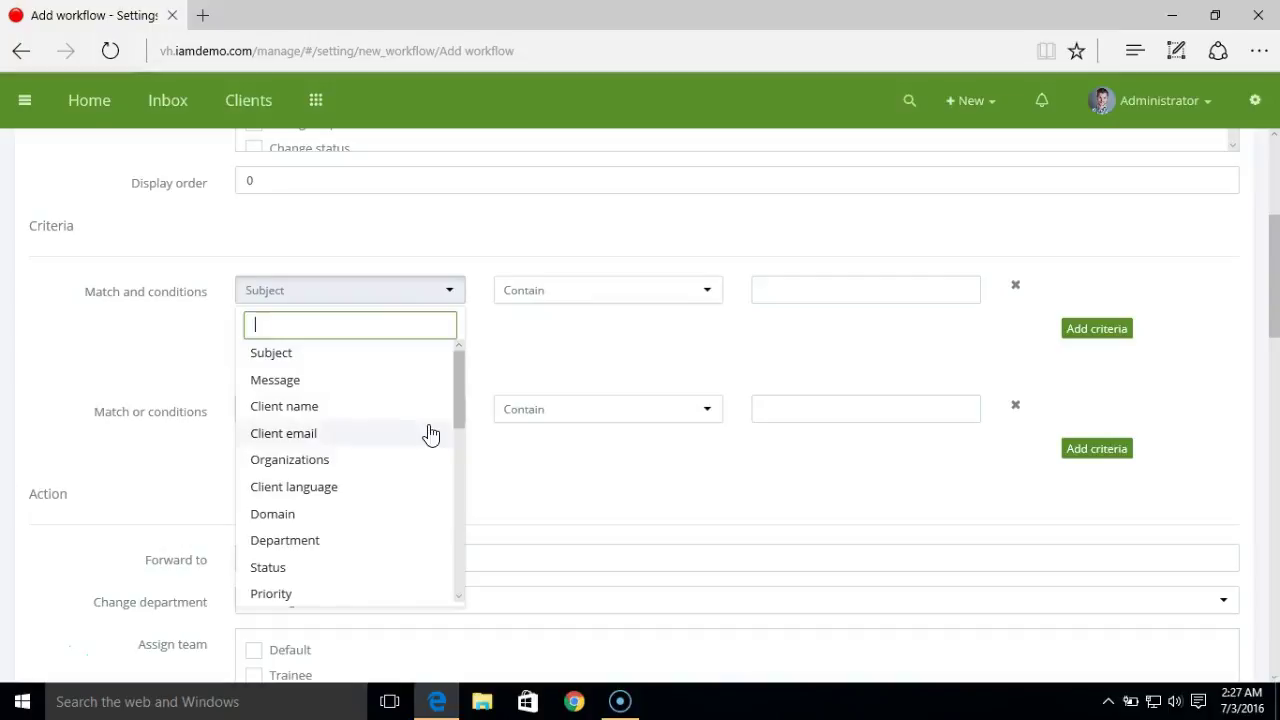
{"action": "left_click_drag", "start_coordinate": [457, 408], "coordinate": [456, 447]}
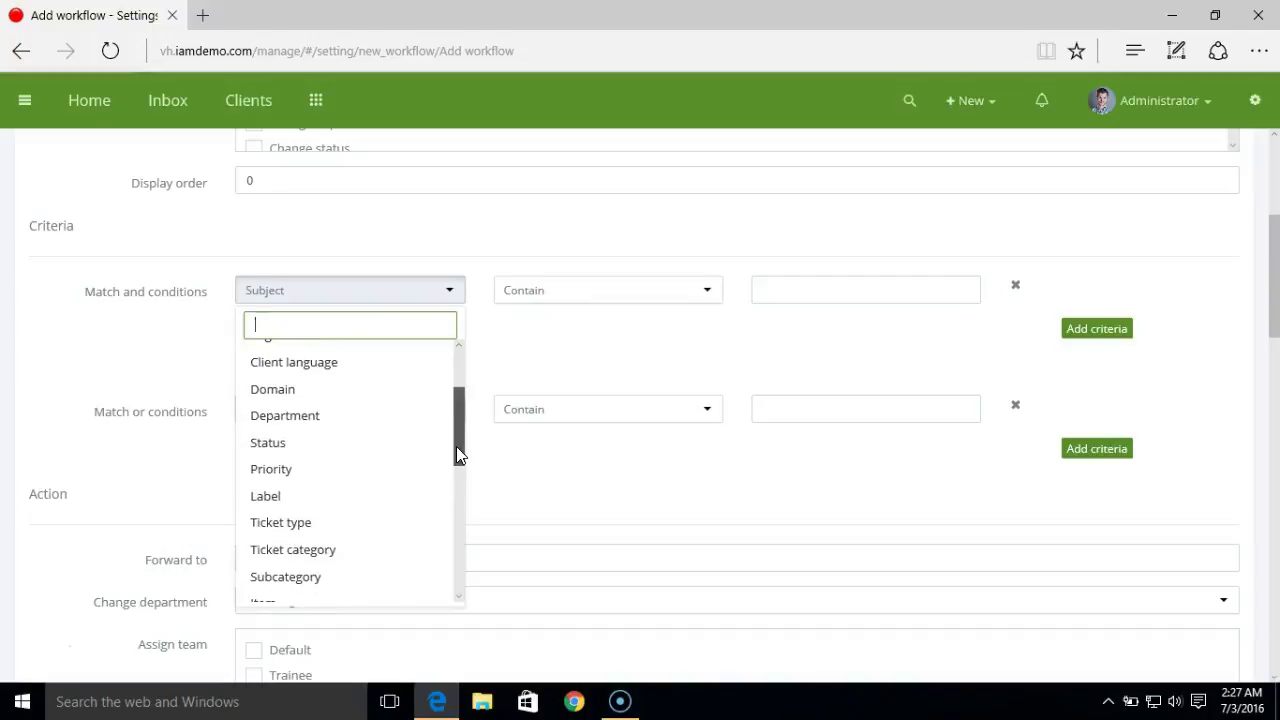
{"action": "left_click", "coordinate": [373, 474]}
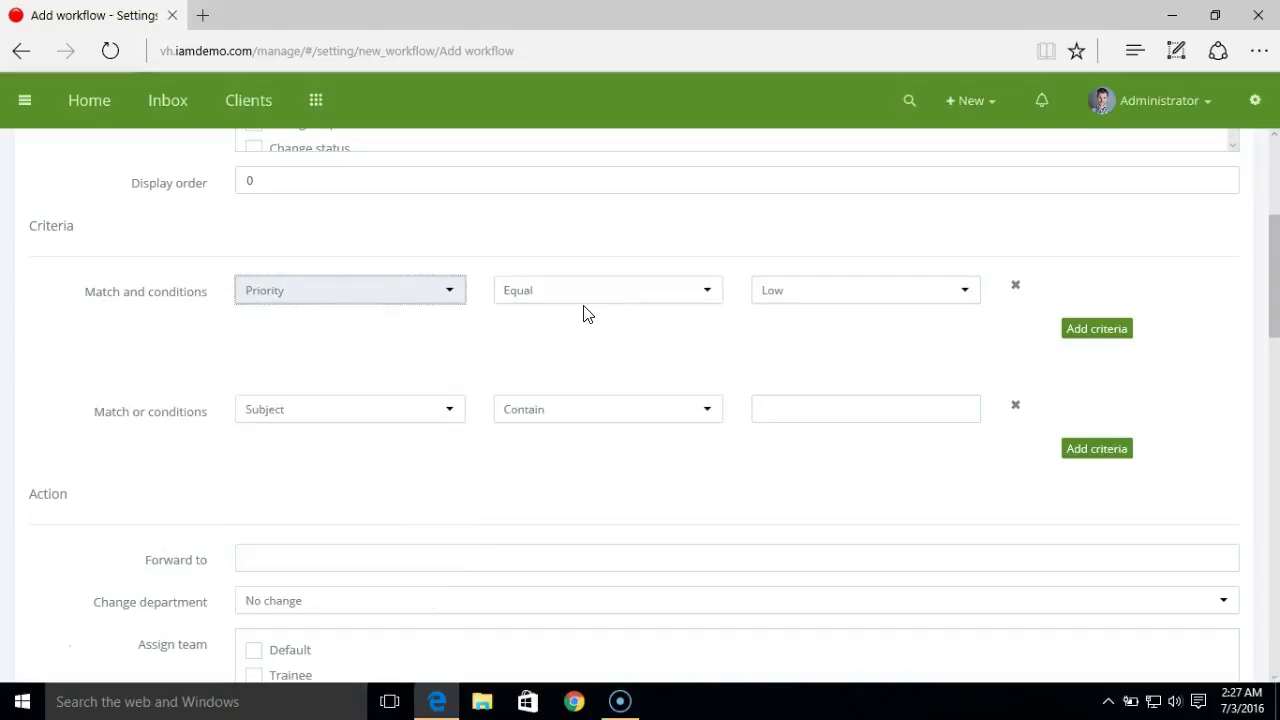
{"action": "left_click", "coordinate": [755, 298]}
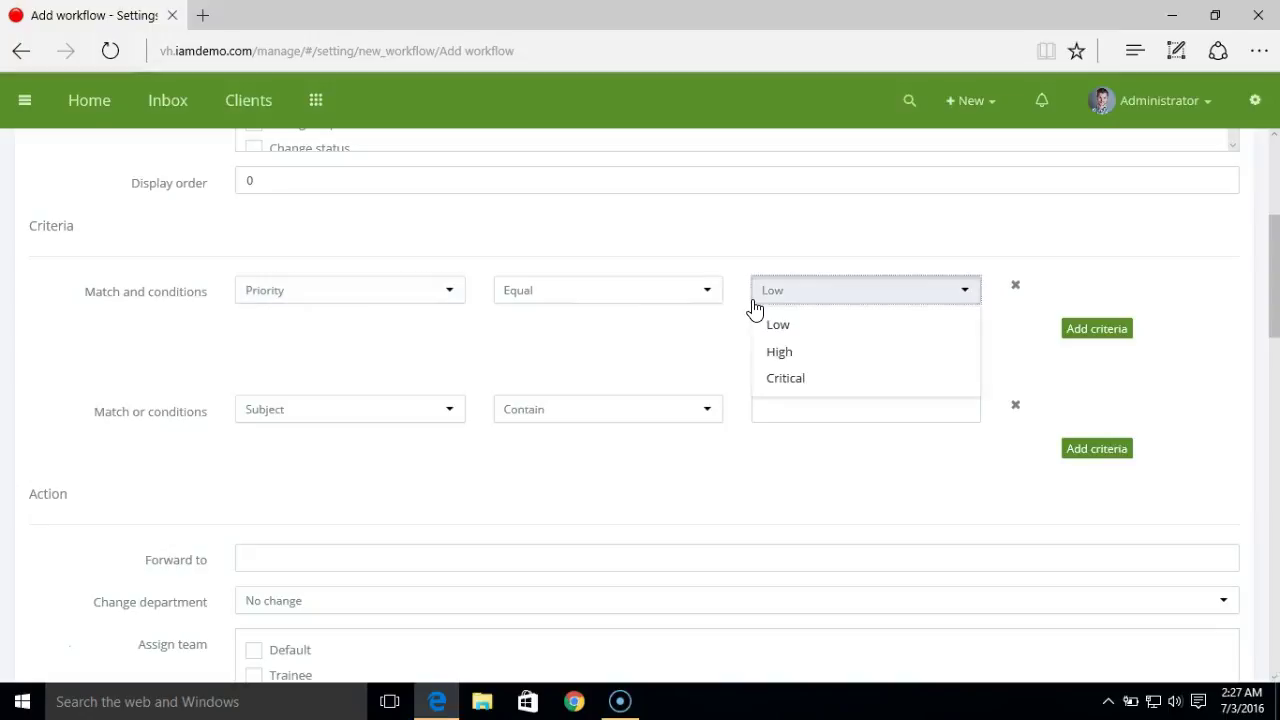
{"action": "left_click", "coordinate": [797, 381]}
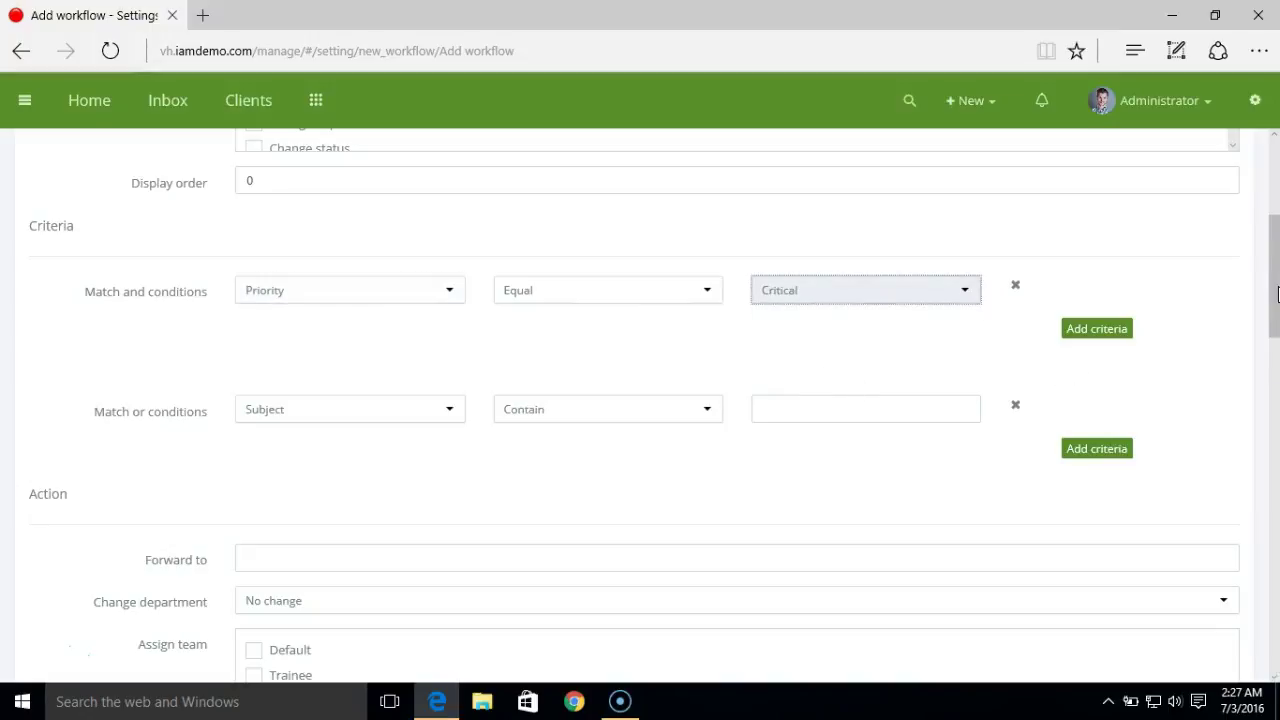
{"action": "left_click_drag", "start_coordinate": [1277, 290], "coordinate": [1277, 313]}
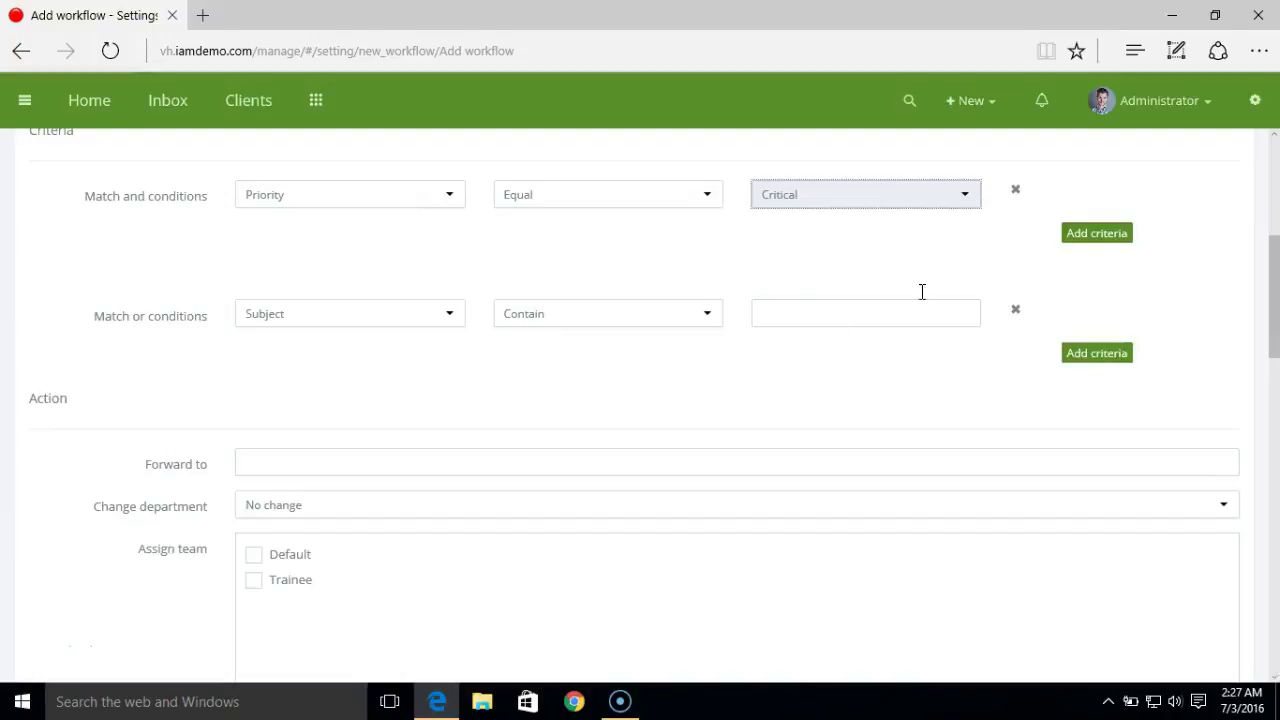
Step: Add a second and-condition: Subject contains 'Urgent'
{"action": "left_click", "coordinate": [1096, 236]}
{"action": "left_click", "coordinate": [322, 246]}
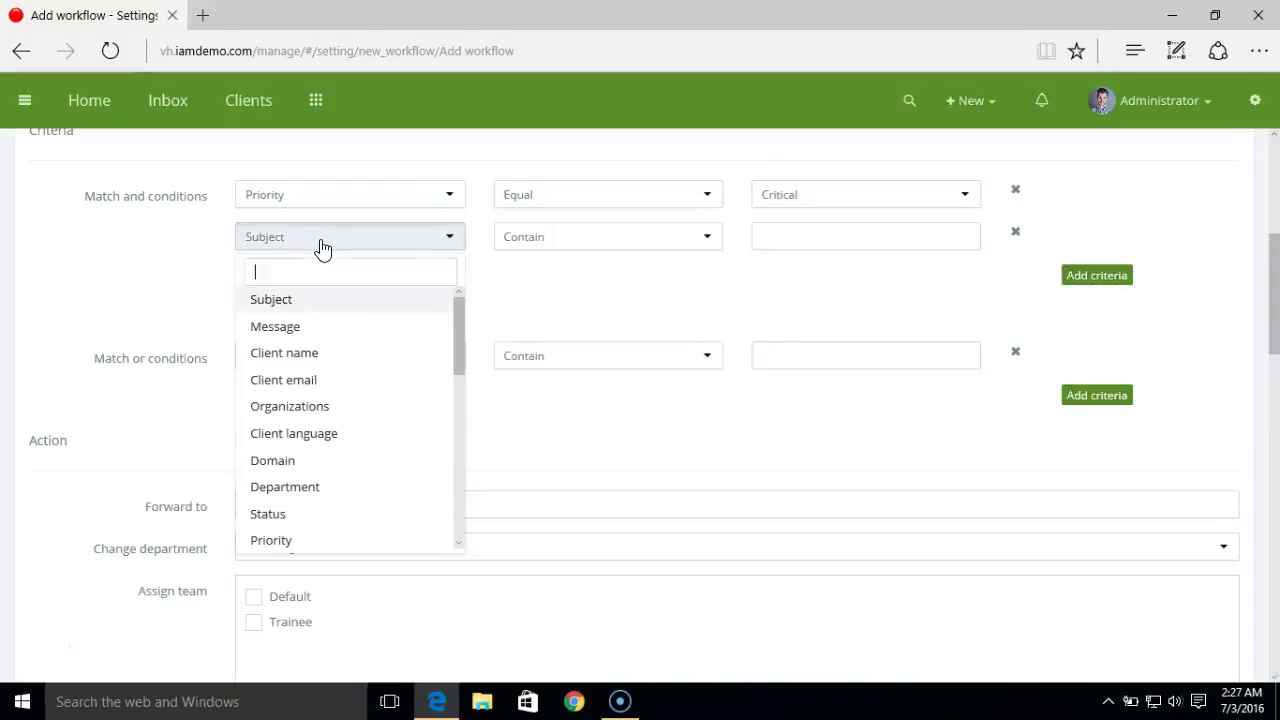
{"action": "left_click", "coordinate": [308, 305]}
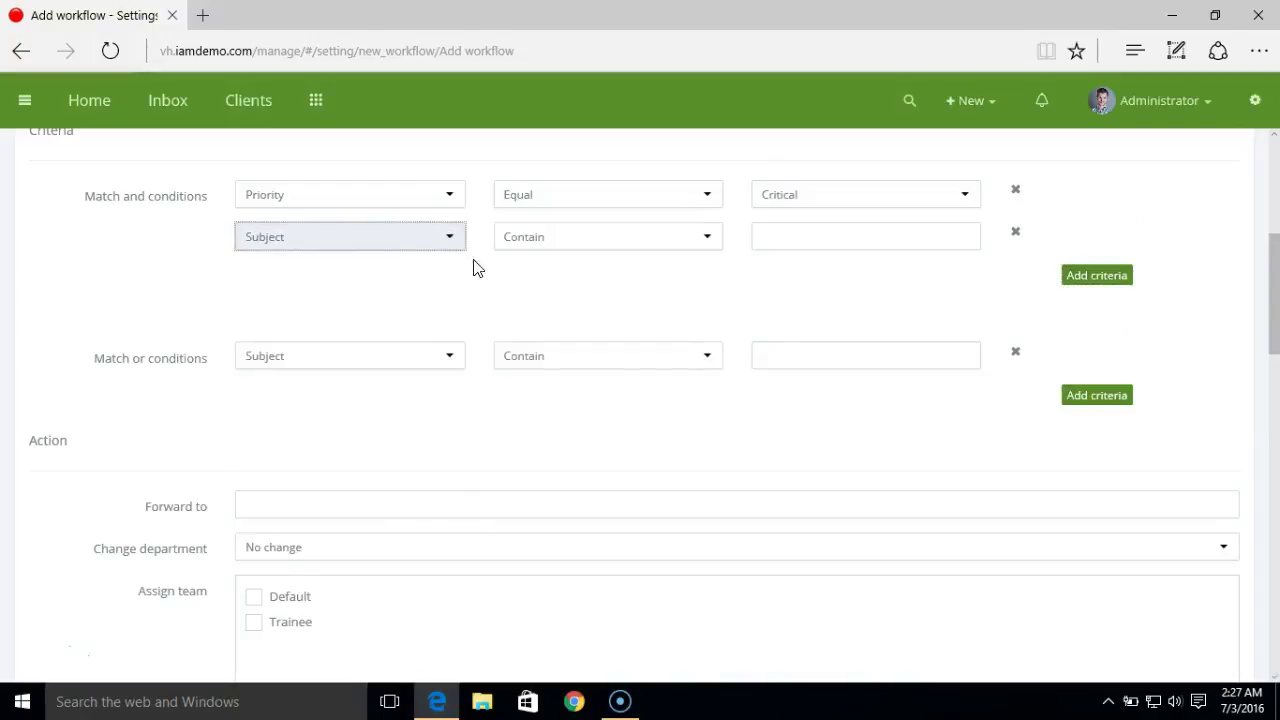
{"action": "left_click", "coordinate": [778, 243]}
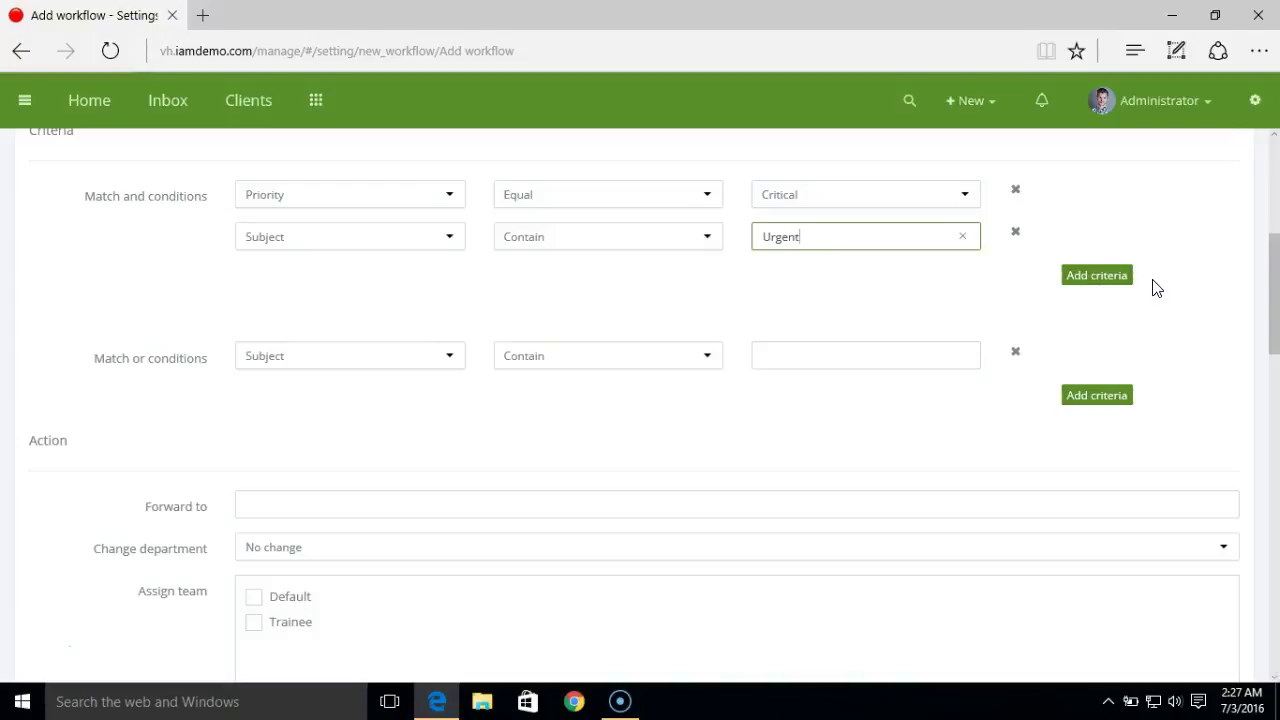
{"action": "left_click", "coordinate": [1183, 287]}
{"action": "left_click_drag", "start_coordinate": [1276, 278], "coordinate": [1276, 358]}
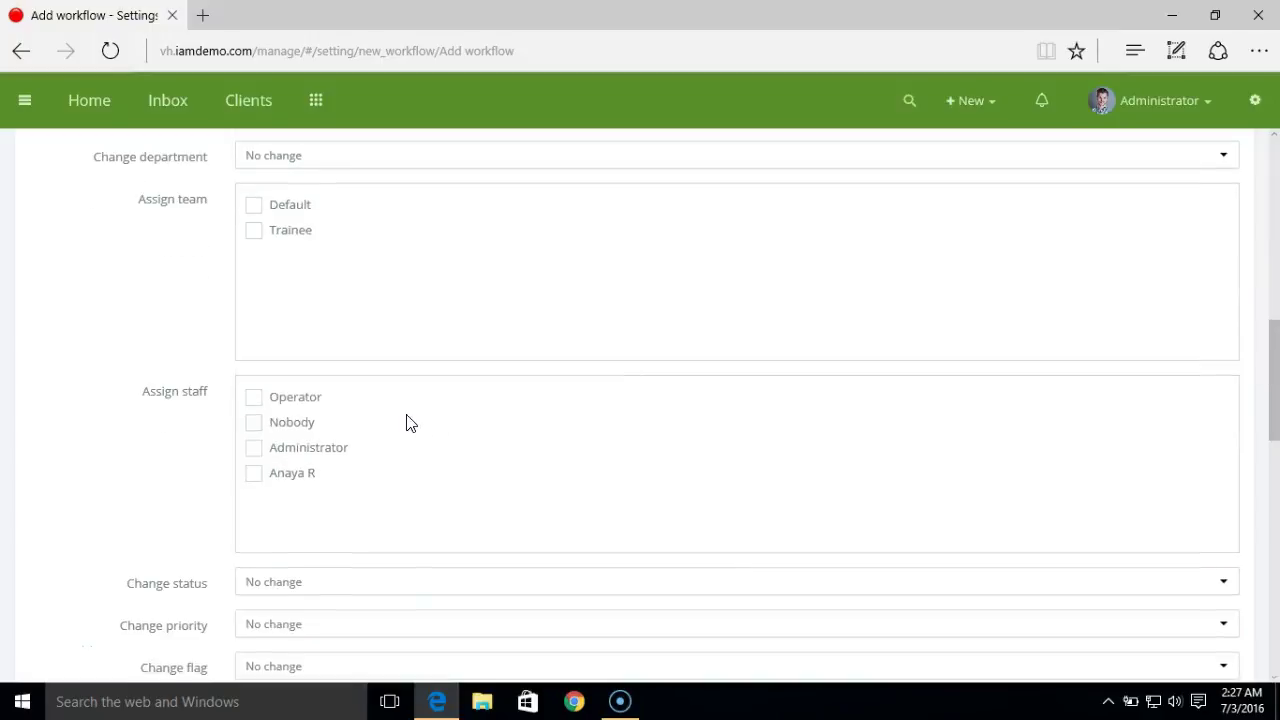
Step: Assign matching tickets to Administrator and save the 'Ticket assign to Admin' workflow
{"action": "left_click", "coordinate": [257, 450]}
{"action": "left_click_drag", "start_coordinate": [1276, 390], "coordinate": [1276, 632]}
{"action": "left_click", "coordinate": [264, 624]}
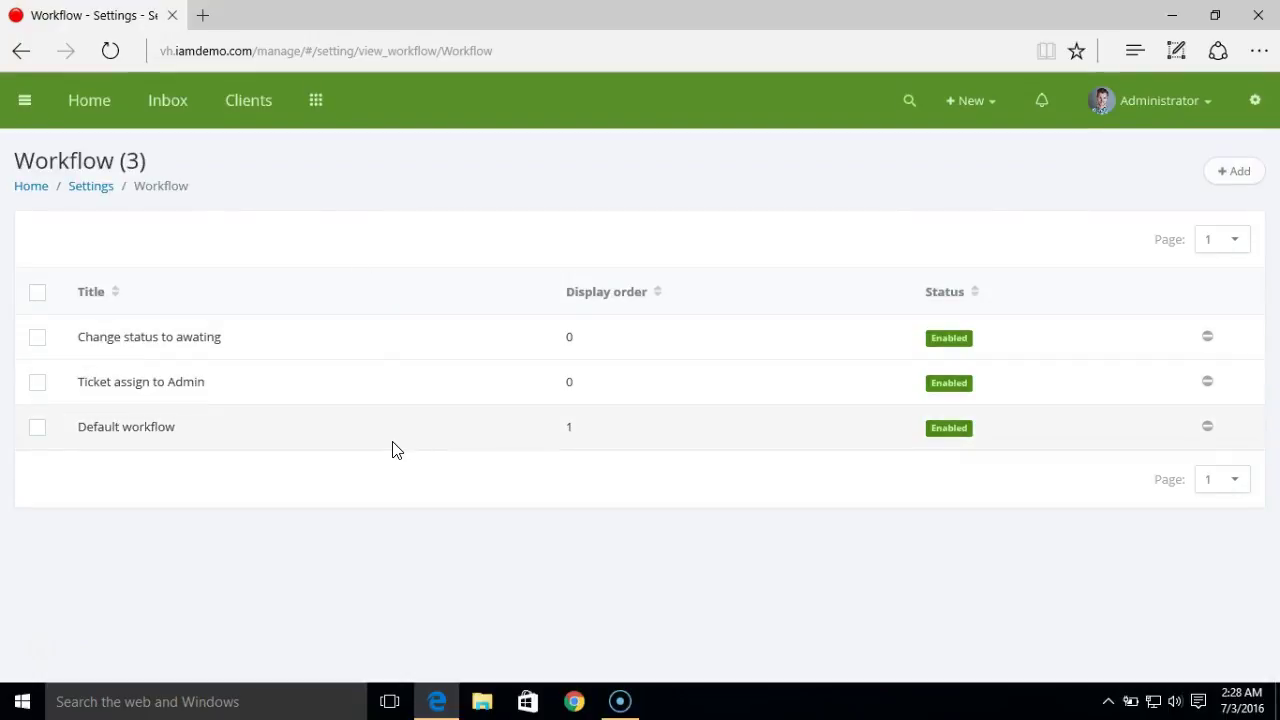
Step: Add another workflow titled 'Requesting feedback' that triggers on the Change status event
{"action": "left_click", "coordinate": [1225, 181]}
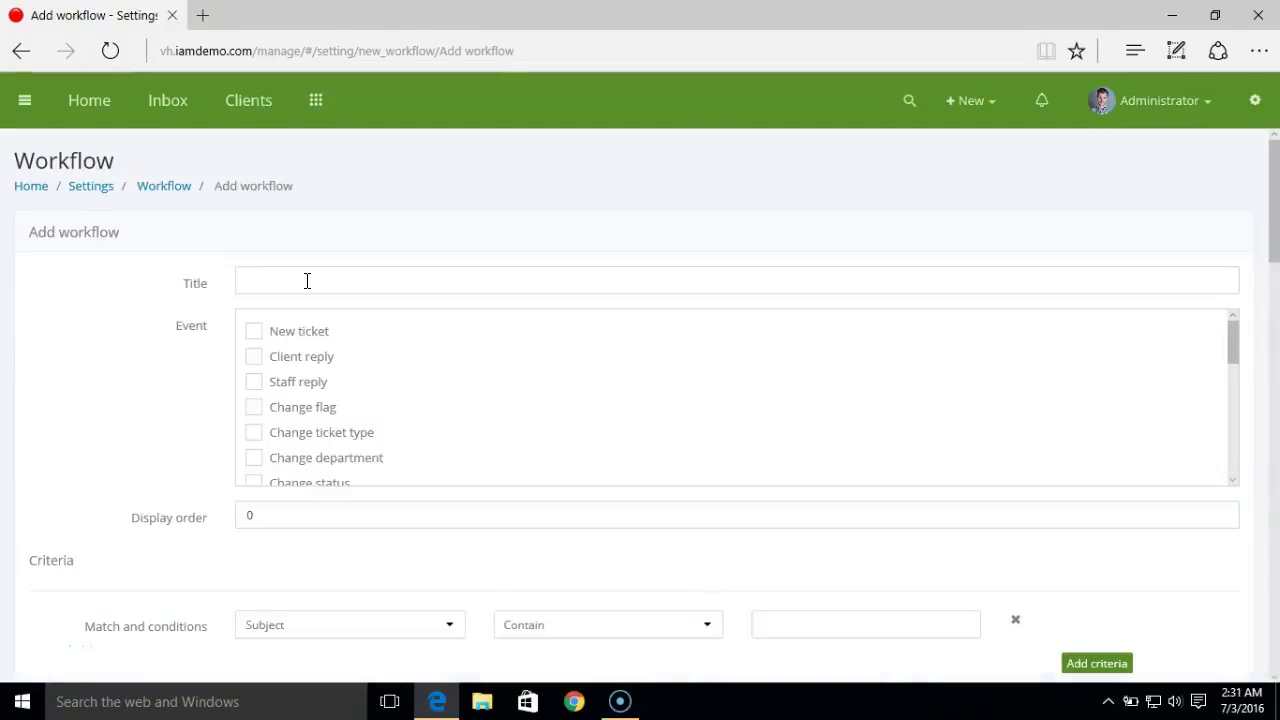
{"action": "left_click", "coordinate": [307, 281]}
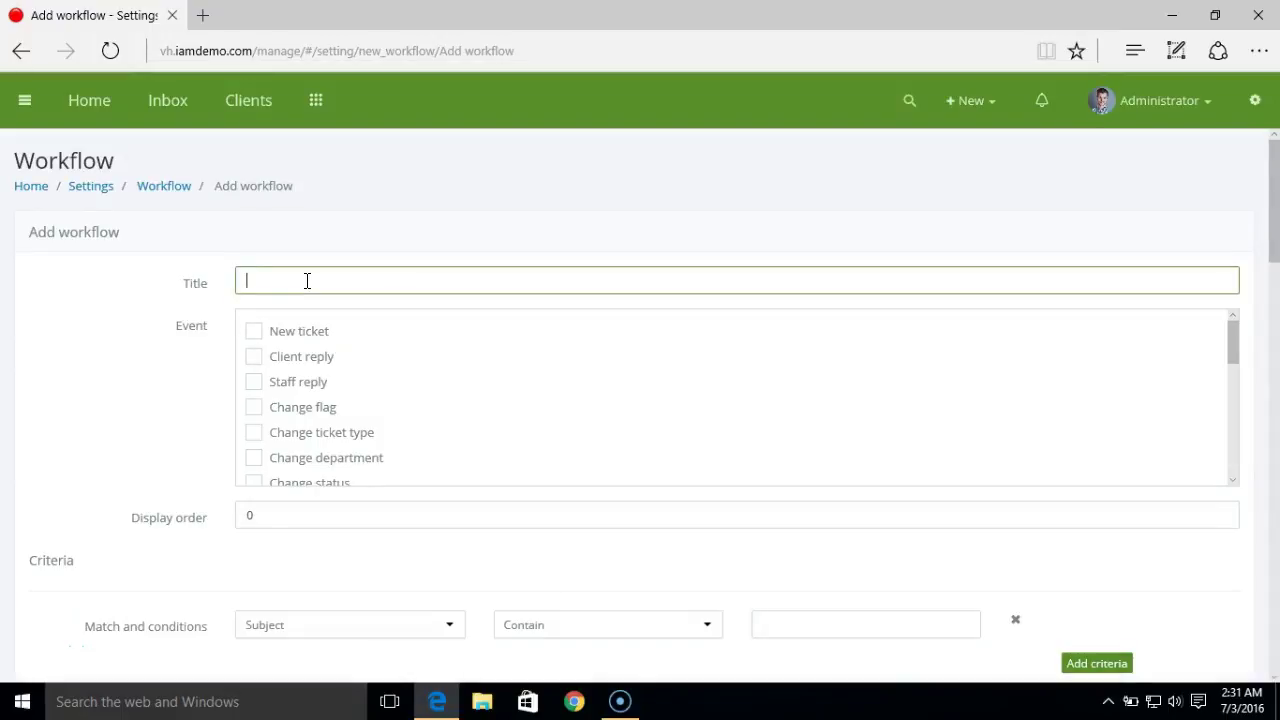
{"action": "type", "text": "Requesting feedback"}
{"action": "left_click_drag", "start_coordinate": [1232, 358], "coordinate": [1226, 400]}
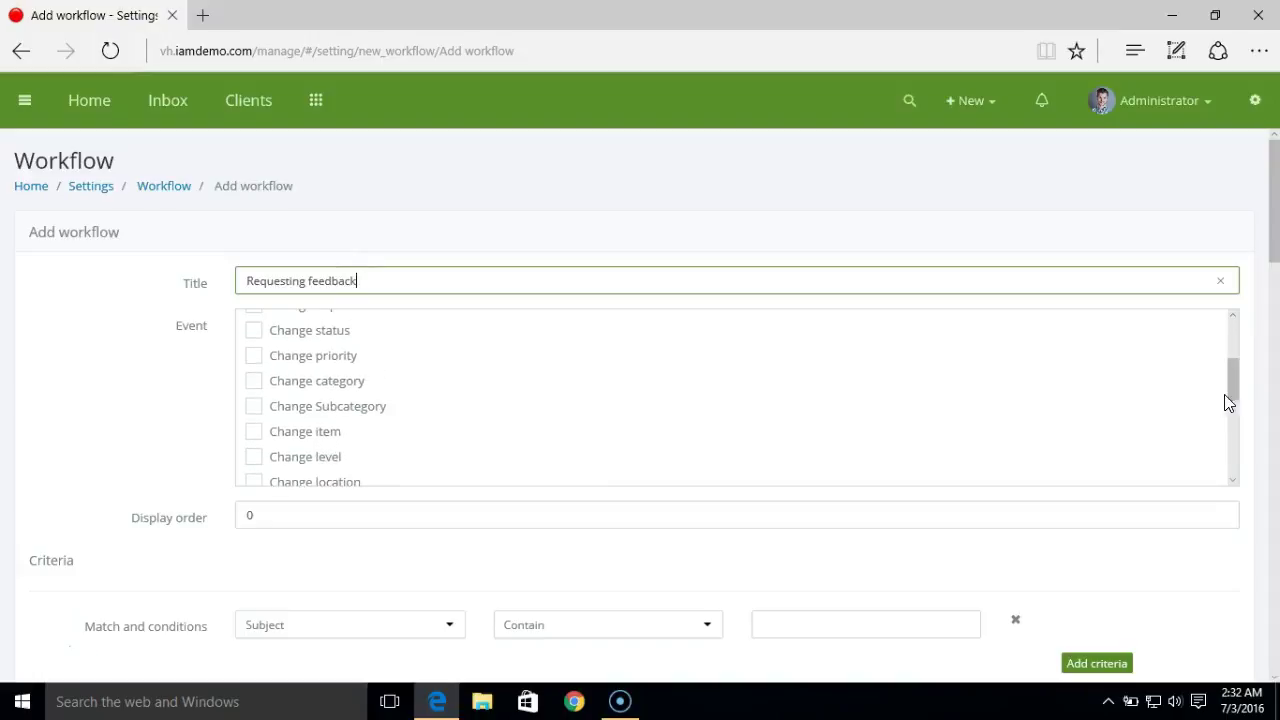
{"action": "left_click", "coordinate": [253, 334]}
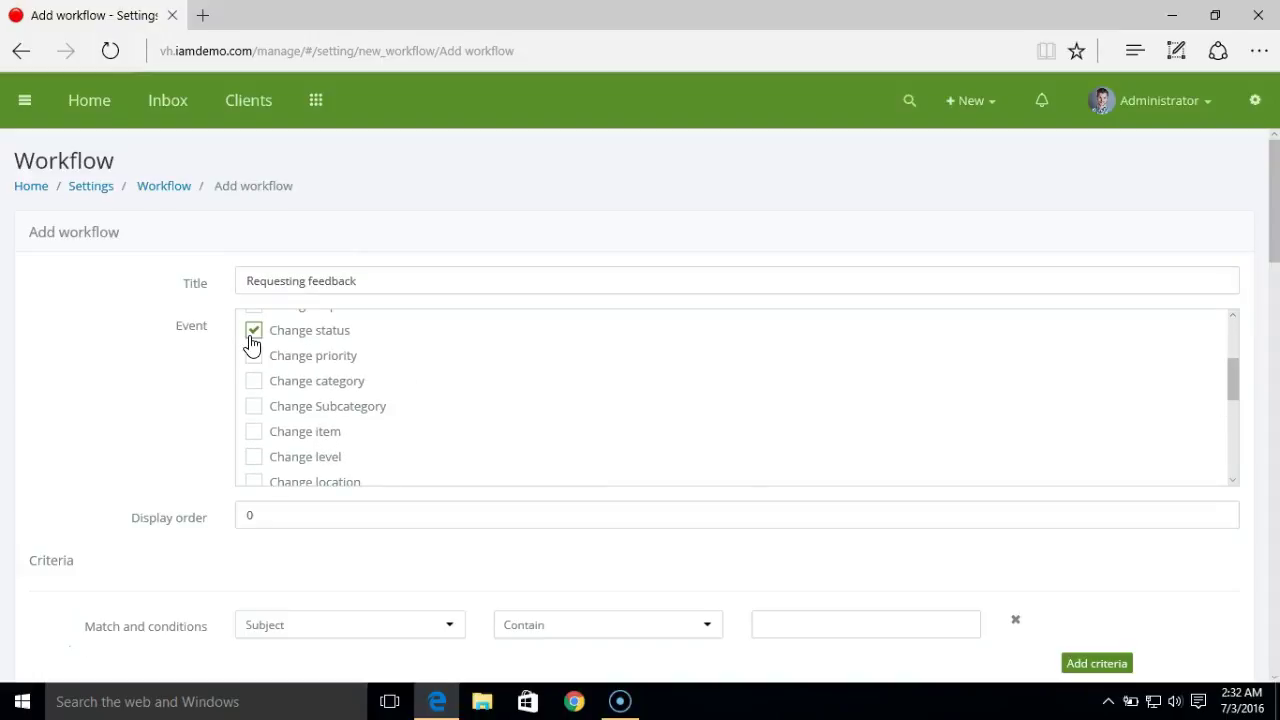
{"action": "left_click_drag", "start_coordinate": [1275, 247], "coordinate": [1274, 320]}
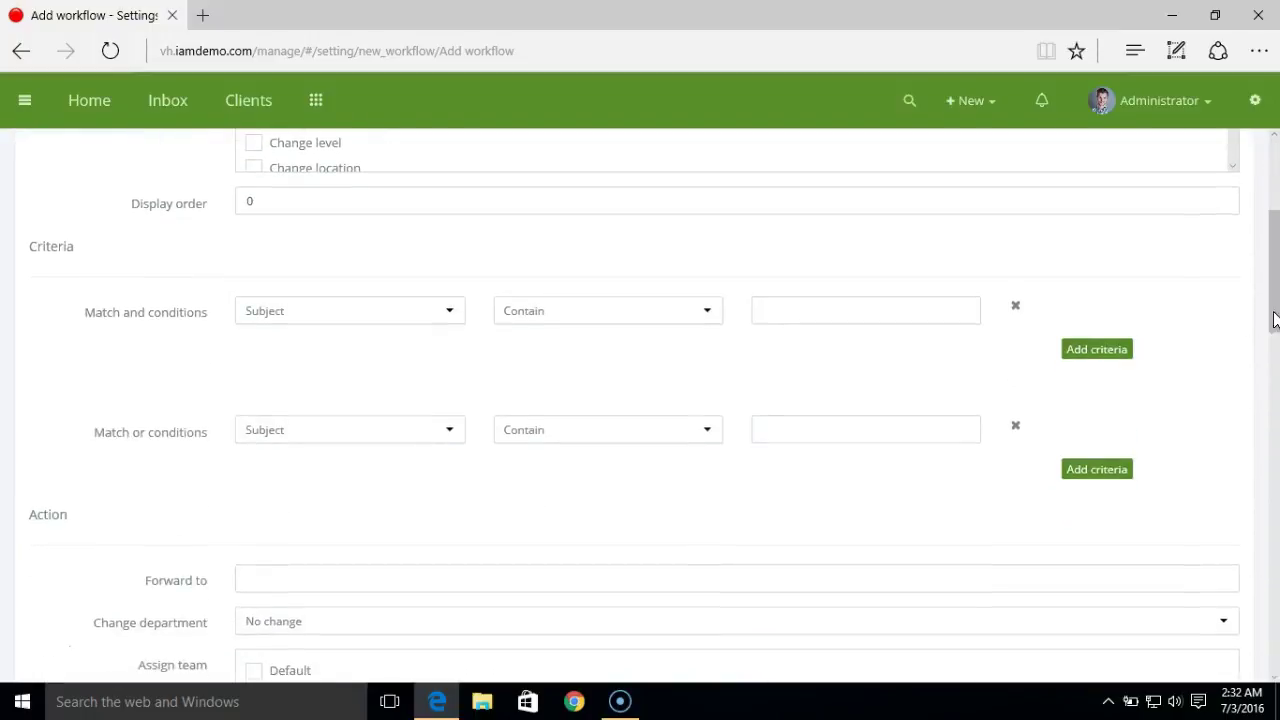
Step: Set the match-all condition to Status Equal Closed
{"action": "left_click", "coordinate": [430, 328]}
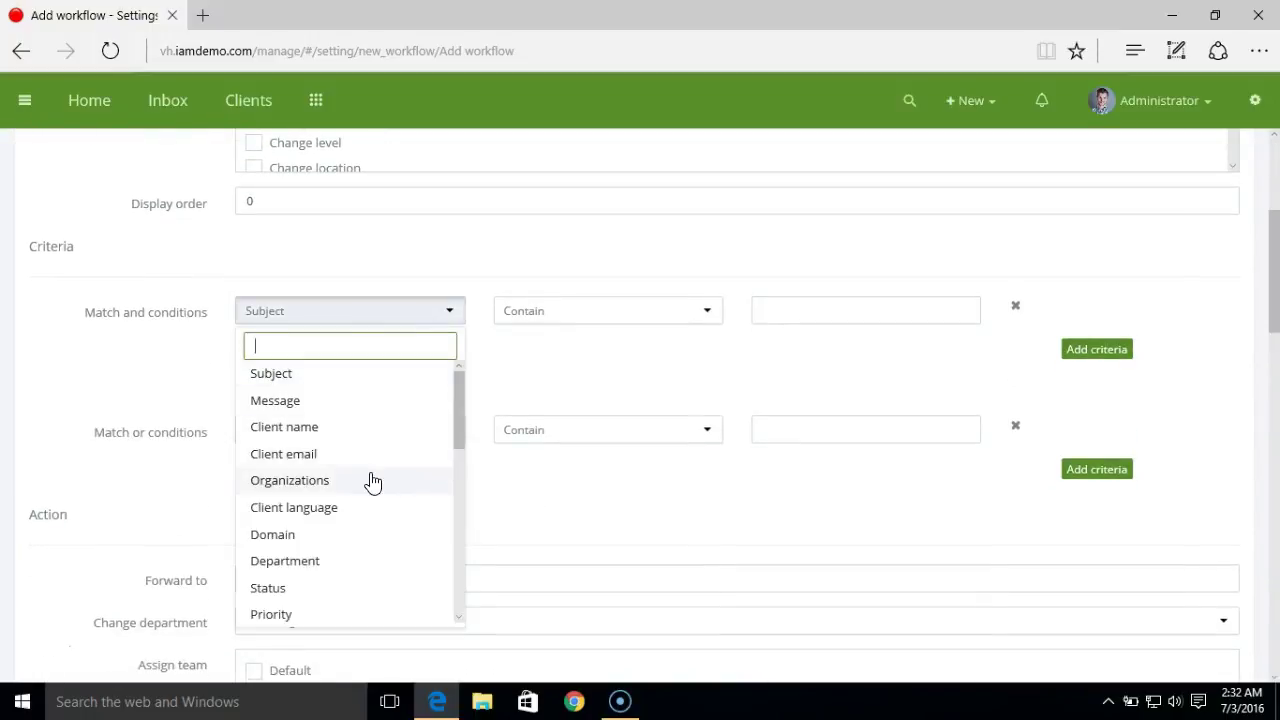
{"action": "left_click_drag", "start_coordinate": [459, 420], "coordinate": [463, 443]}
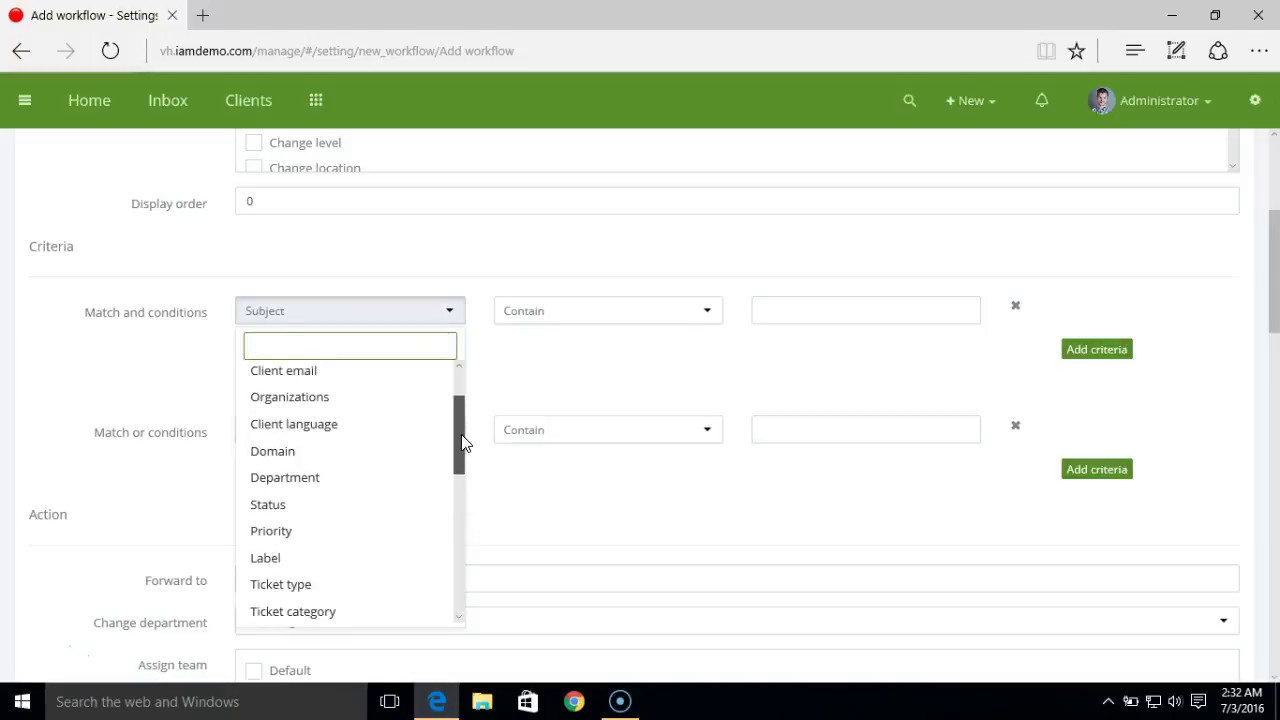
{"action": "left_click", "coordinate": [361, 505]}
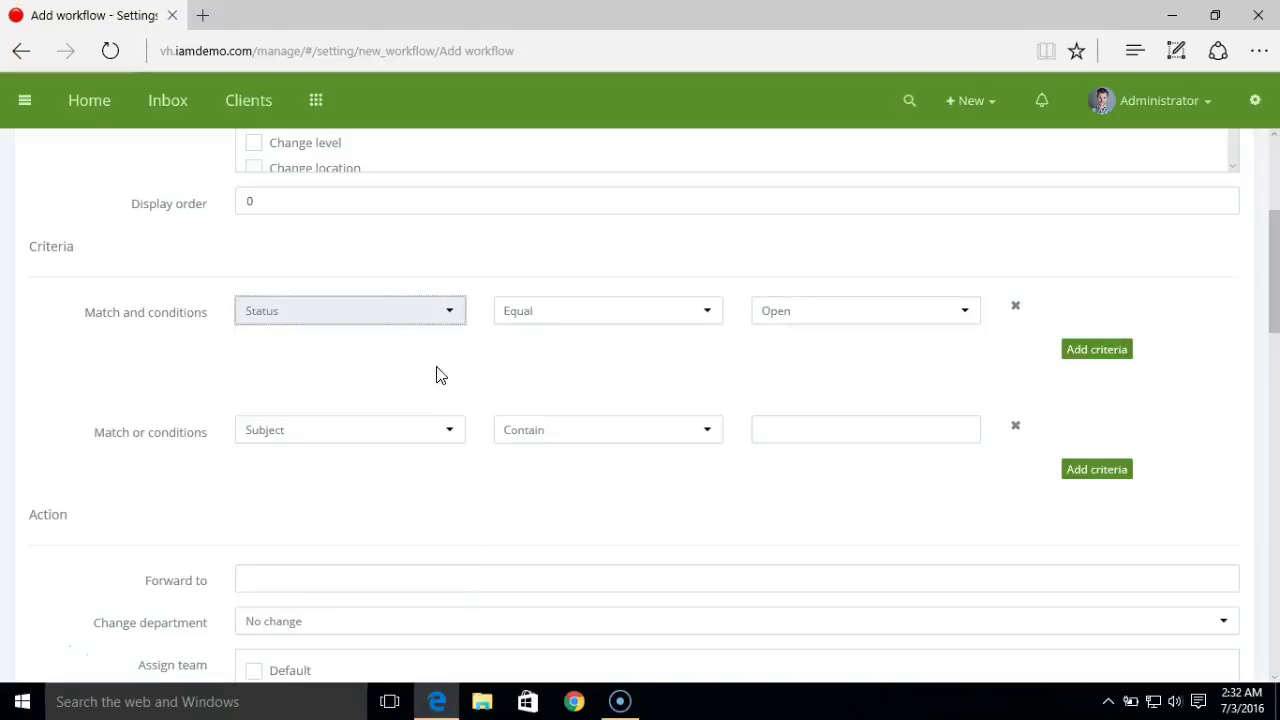
{"action": "left_click", "coordinate": [810, 313]}
{"action": "left_click", "coordinate": [825, 428]}
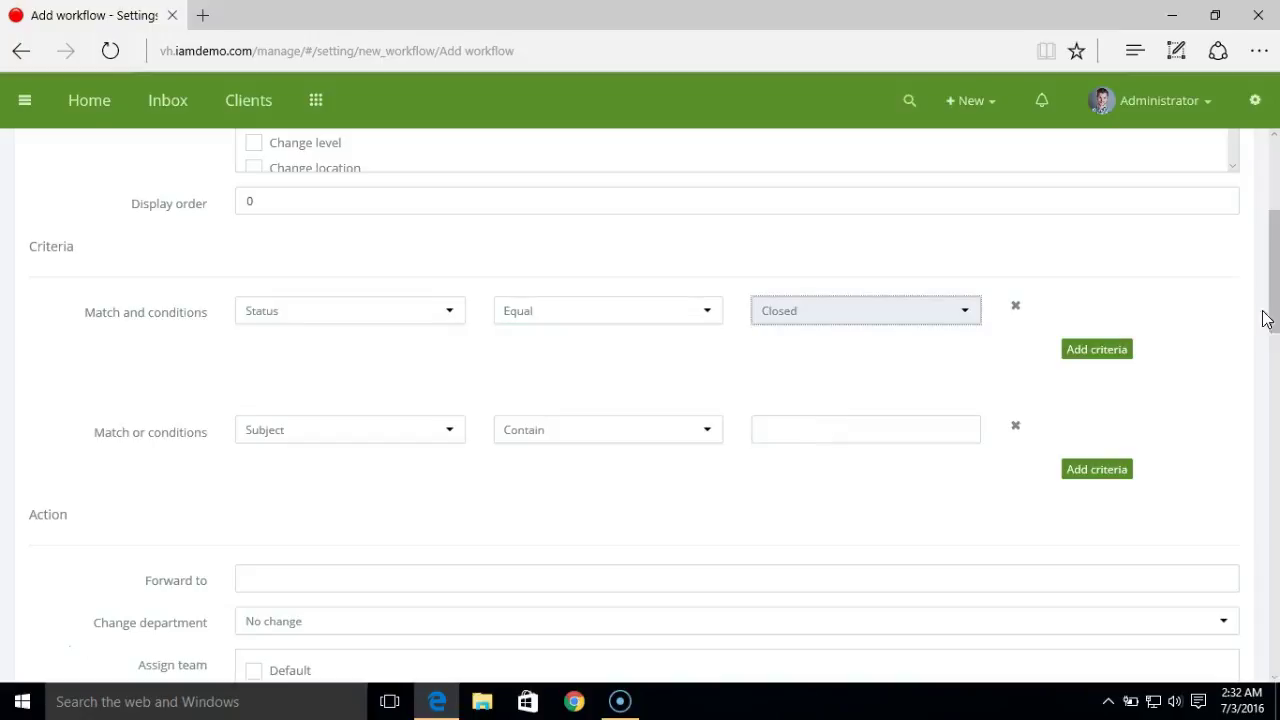
{"action": "left_click_drag", "start_coordinate": [1273, 330], "coordinate": [1273, 302]}
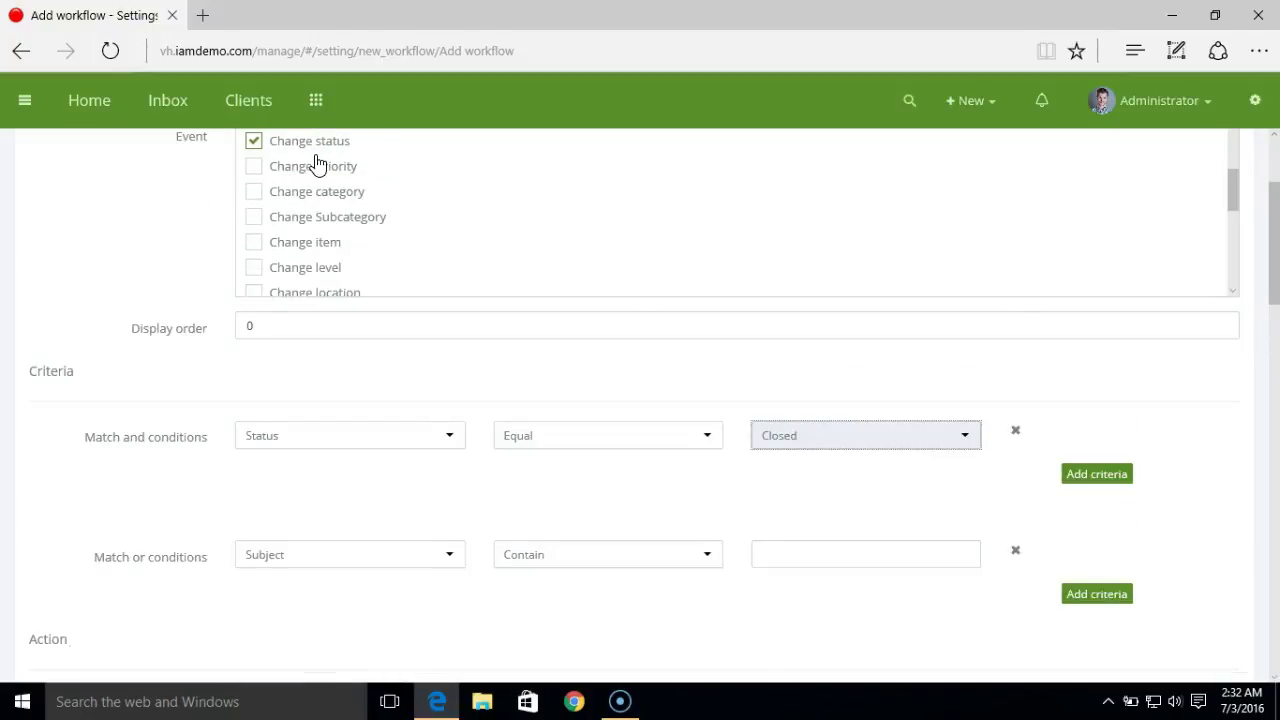
{"action": "left_click", "coordinate": [1123, 431]}
{"action": "left_click_drag", "start_coordinate": [1274, 252], "coordinate": [1274, 594]}
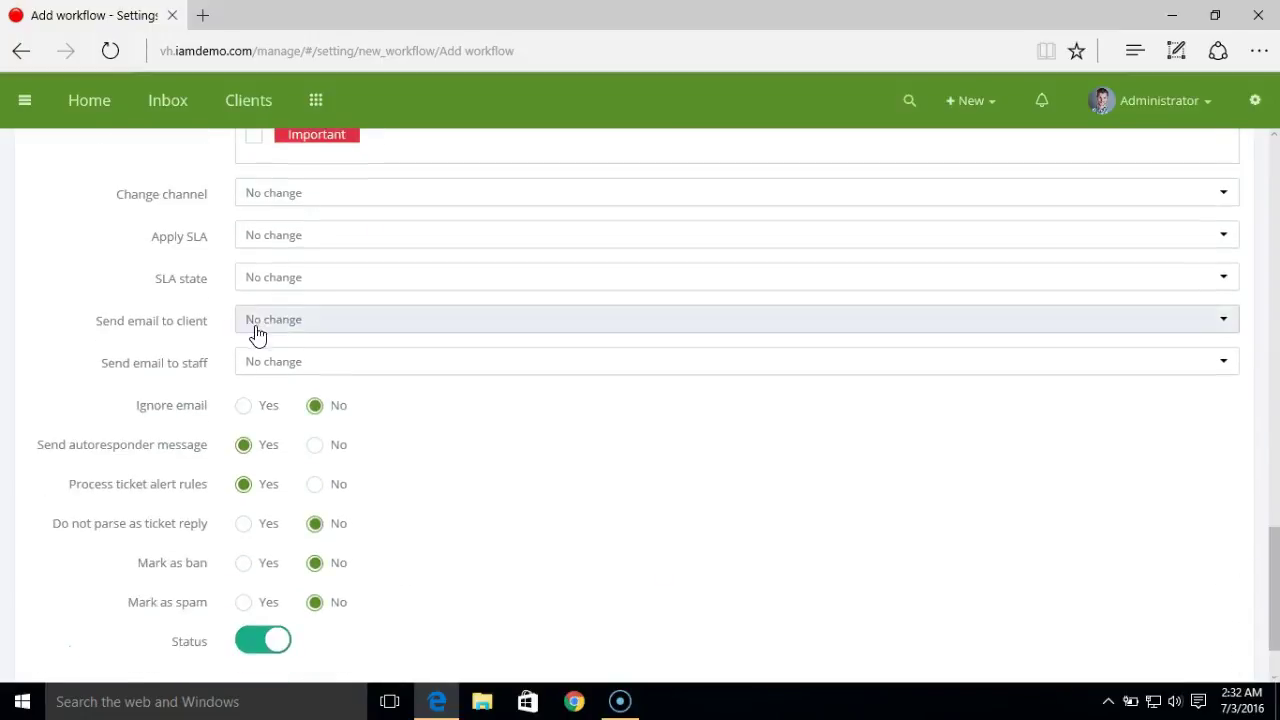
Step: Choose 'Client feedback' as the email sent to the client and save the Requesting feedback workflow
{"action": "left_click", "coordinate": [292, 330]}
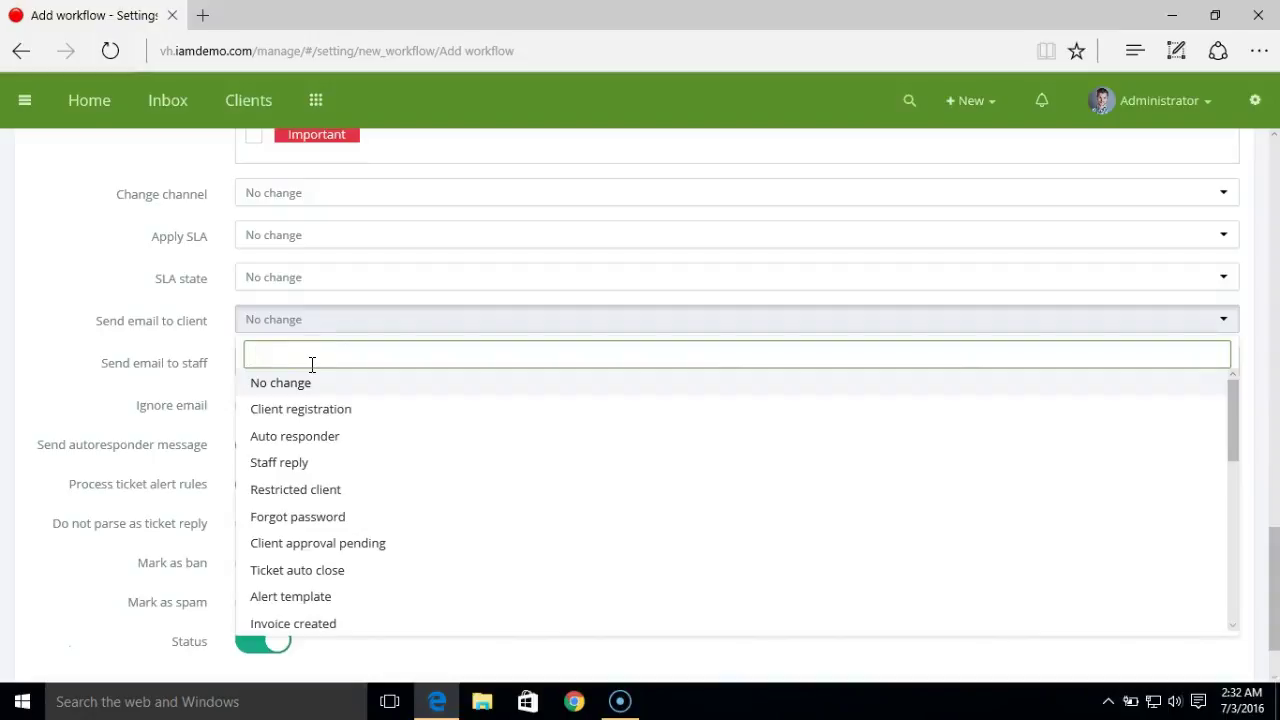
{"action": "type", "text": "feed"}
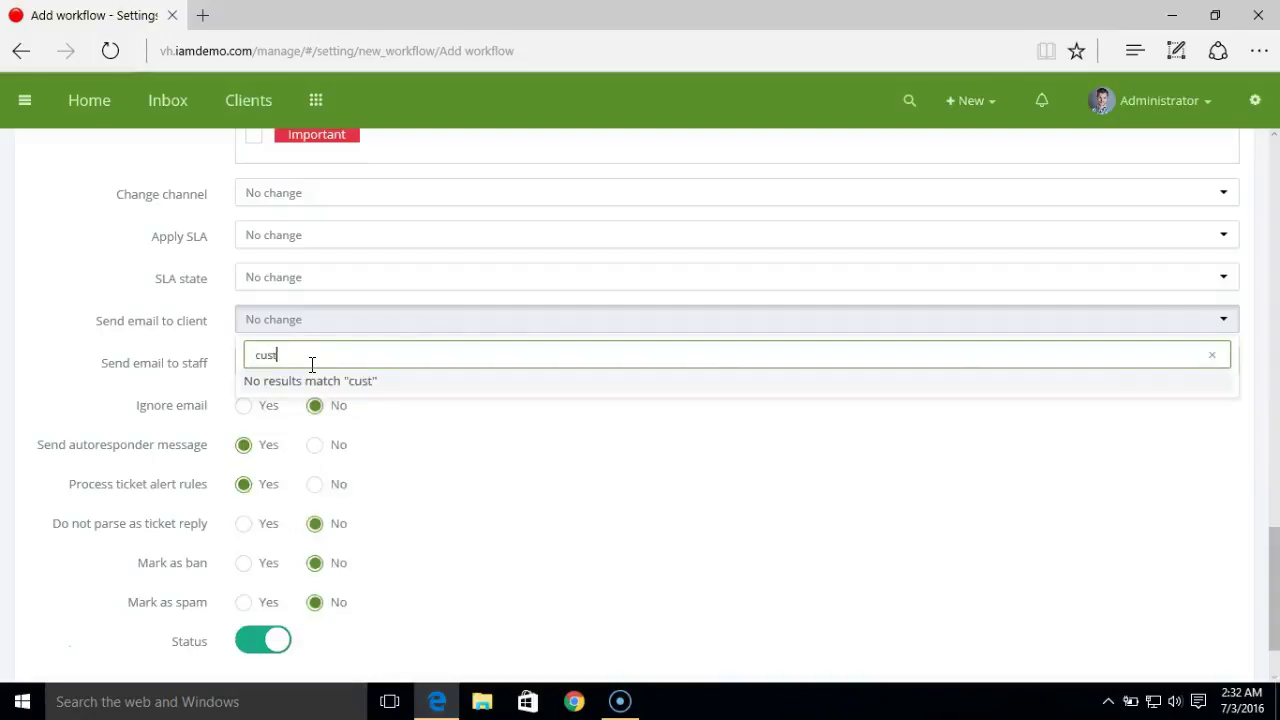
{"action": "key", "text": "Return"}
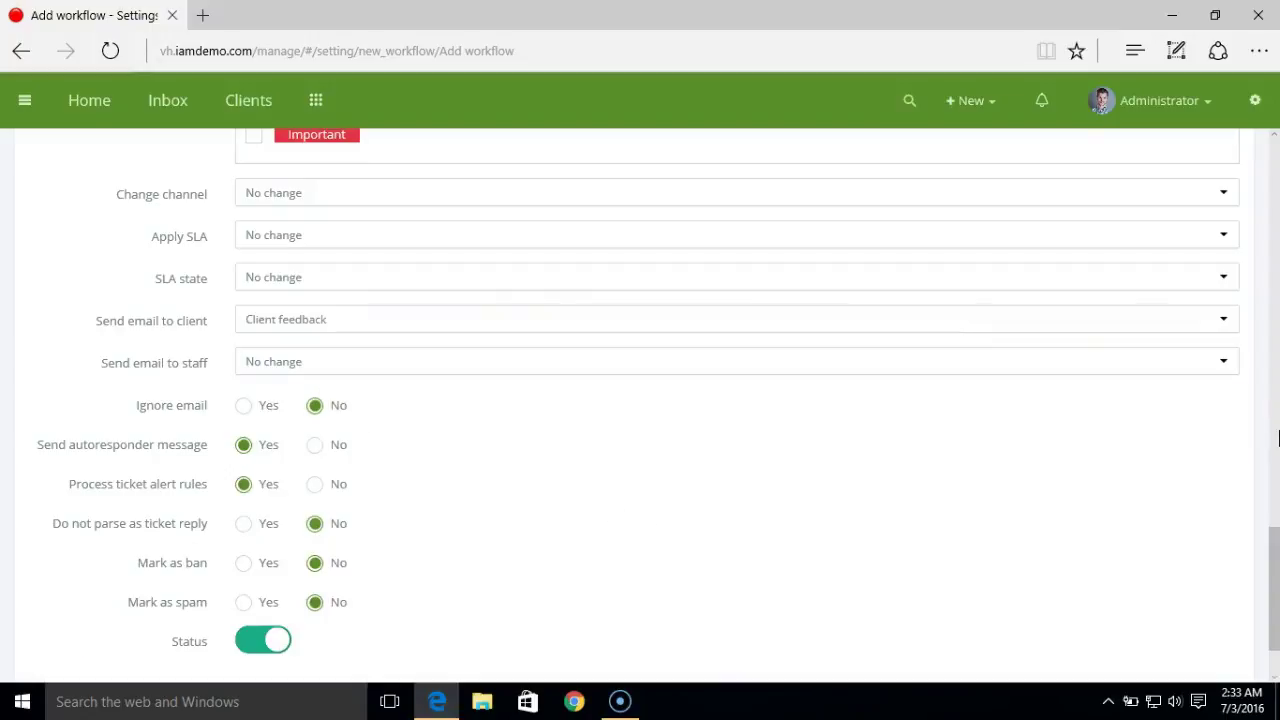
{"action": "scroll", "coordinate": [1275, 535], "scroll_direction": "down", "scroll_amount": 2}
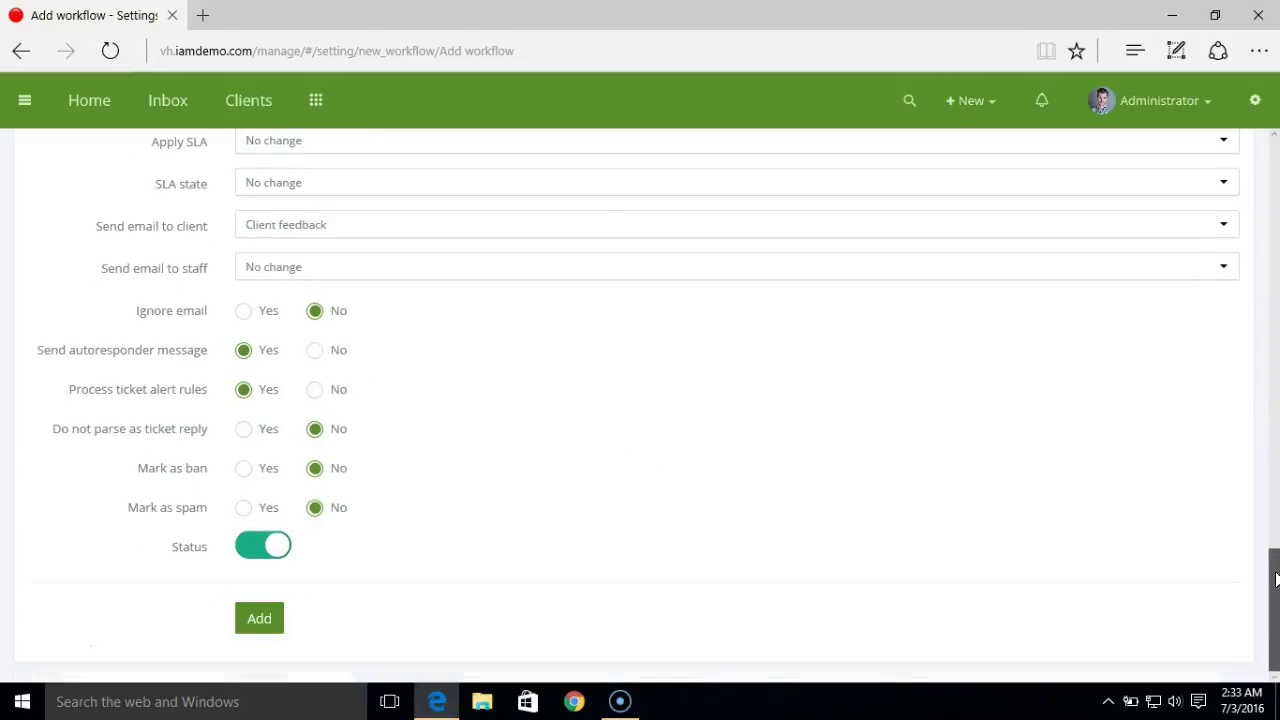
{"action": "left_click", "coordinate": [264, 620]}
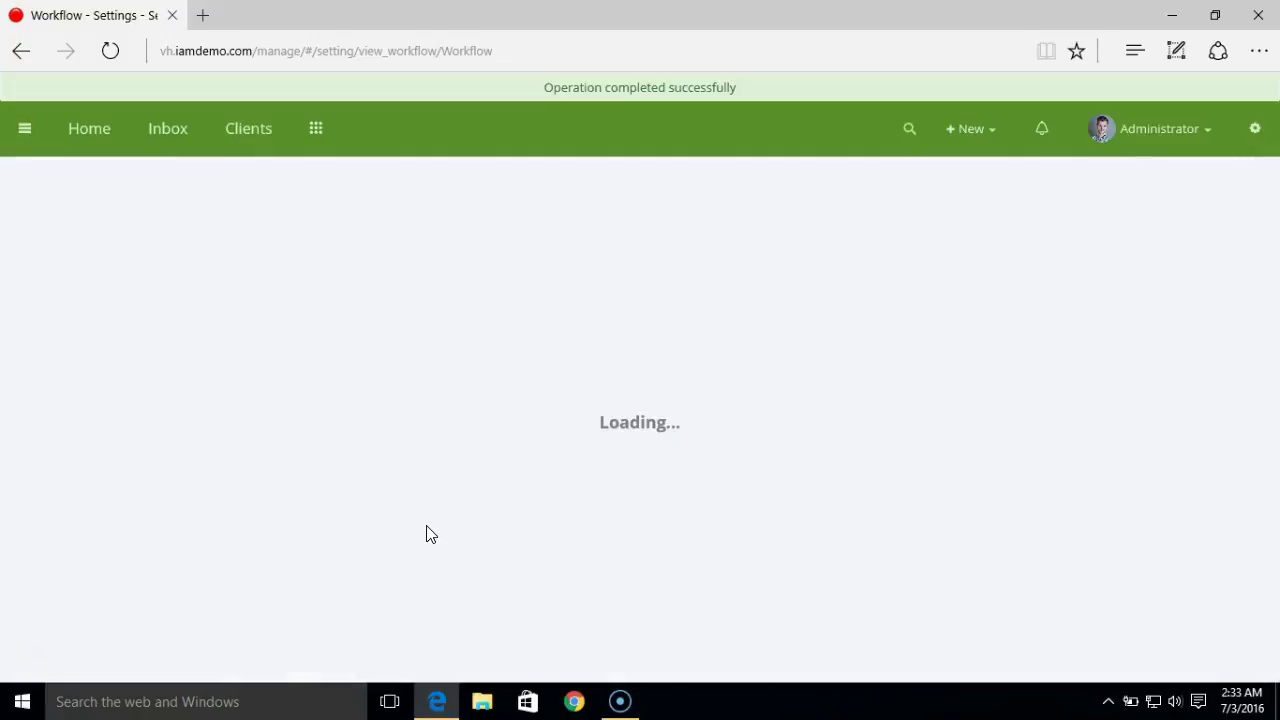